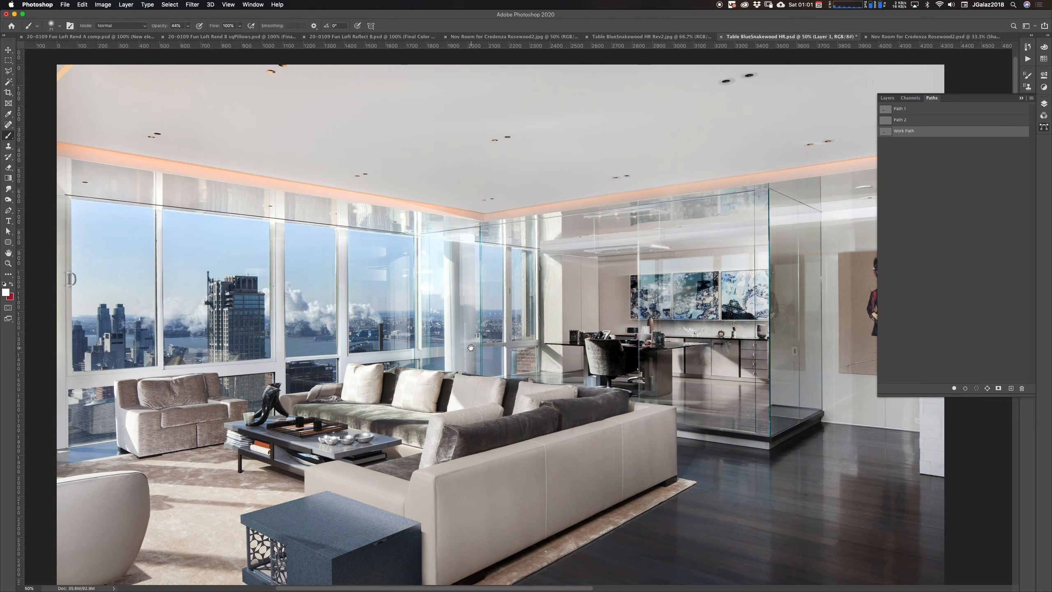
Step: Examine the blue side table and its placement beside the sofa, both close up and within the whole room image
left_click_drag(473, 337, 460, 261)
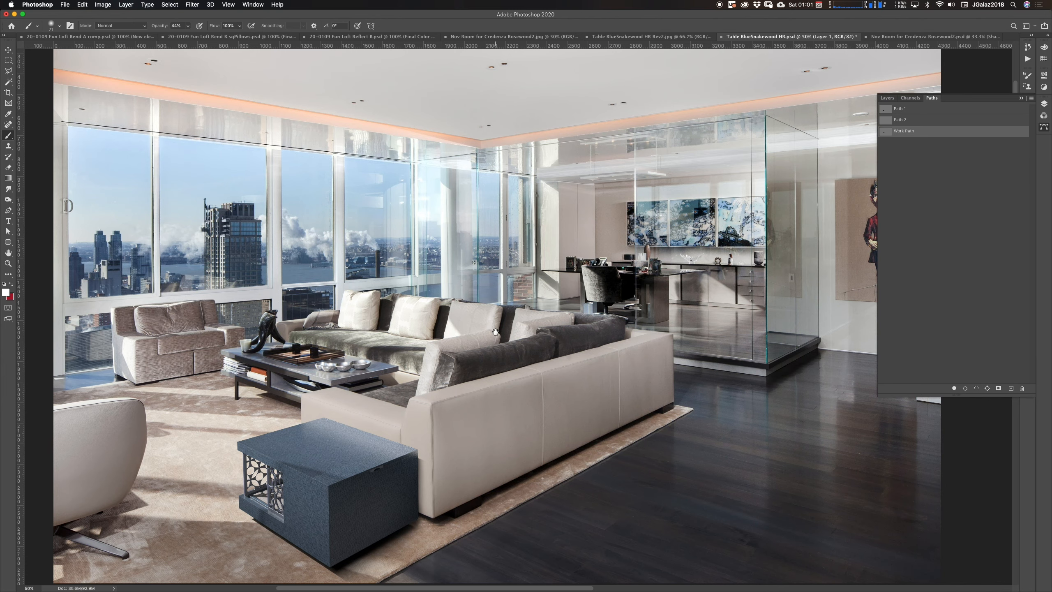
left_click_drag(488, 401, 533, 363)
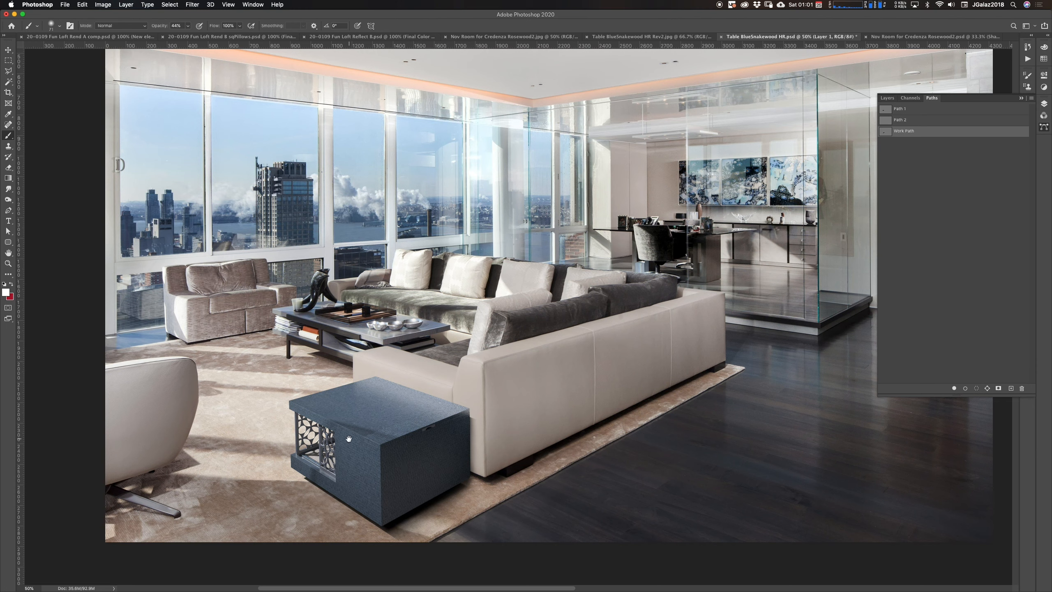
scroll(512, 335, "left", 7)
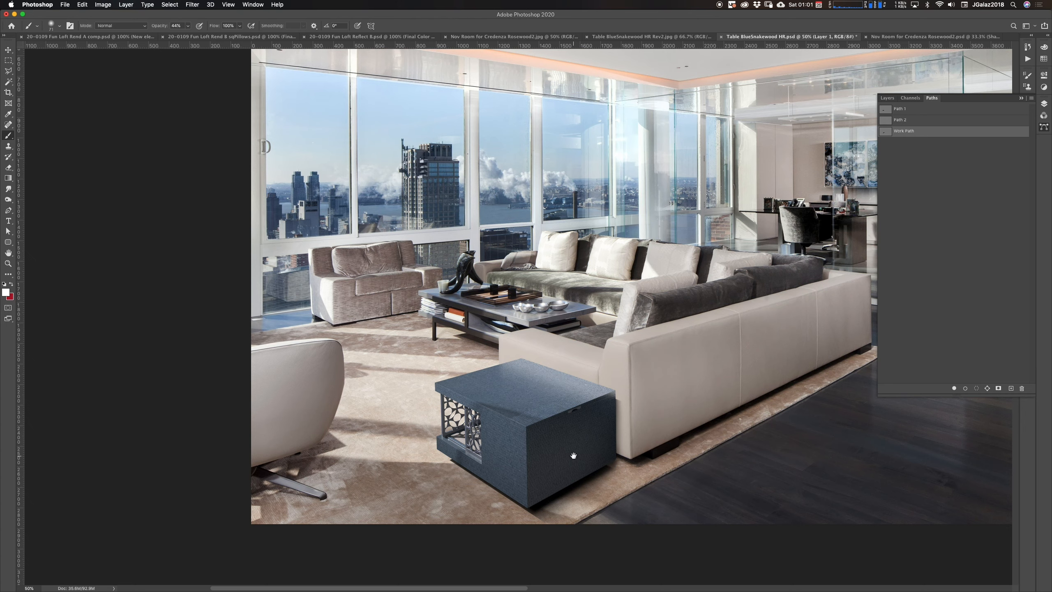
scroll(558, 432, "right", 6)
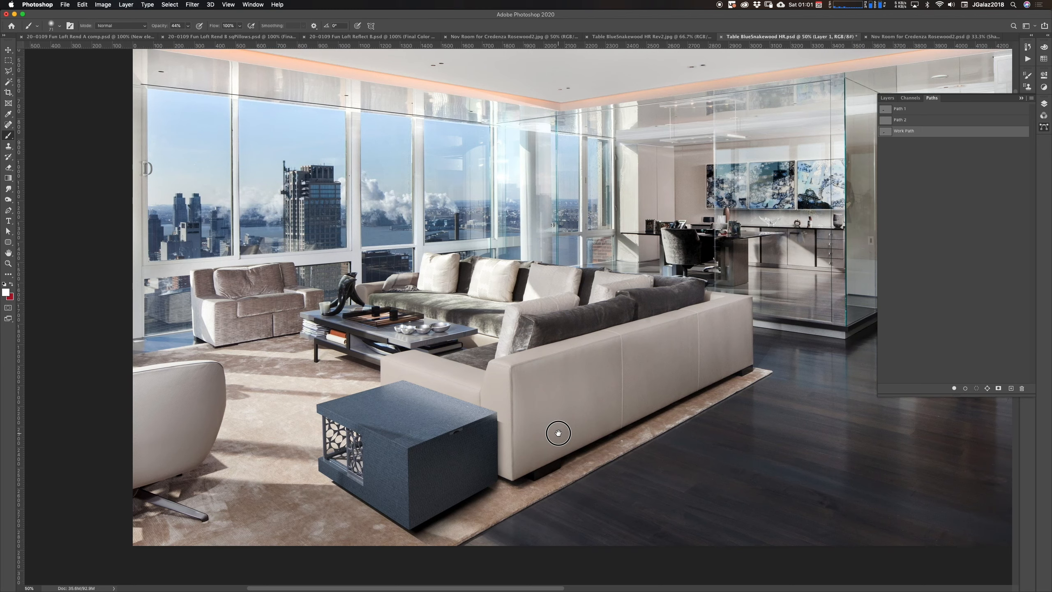
scroll(558, 433, "down", 1)
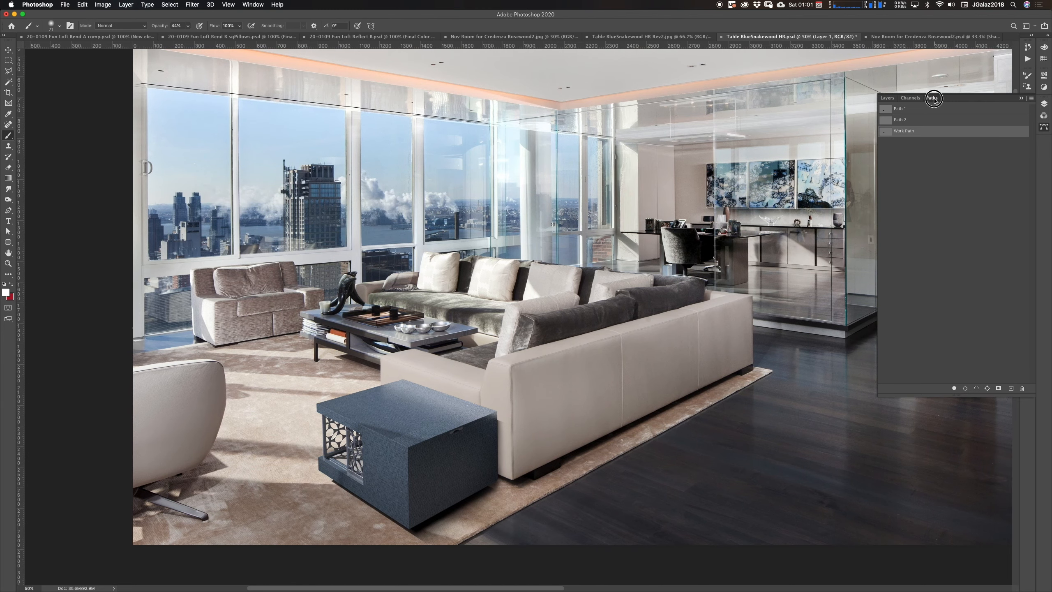
left_click(931, 98)
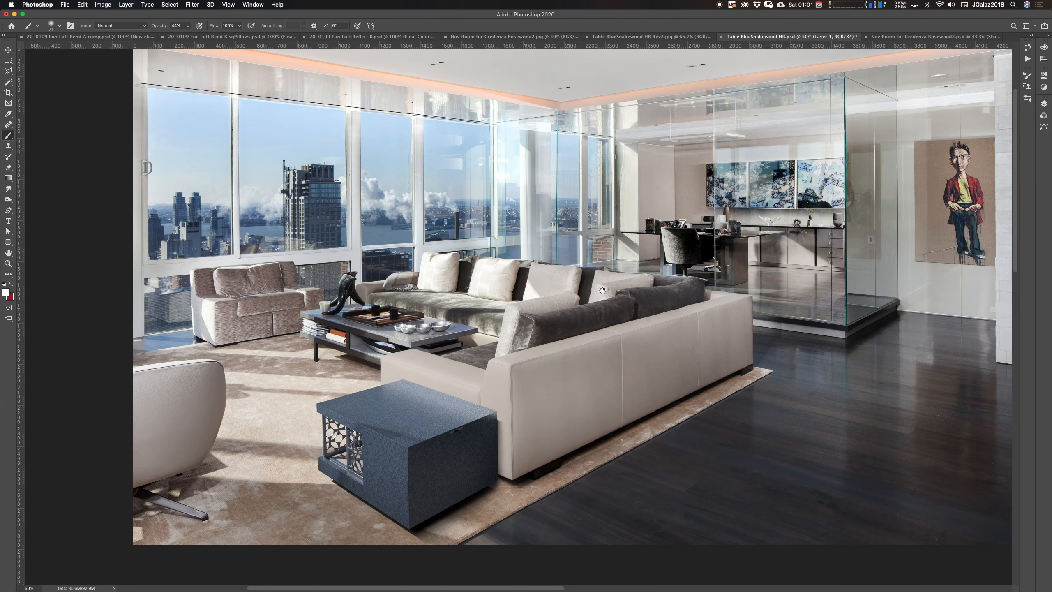
left_click_drag(564, 278, 722, 308)
left_click(699, 281, "super")
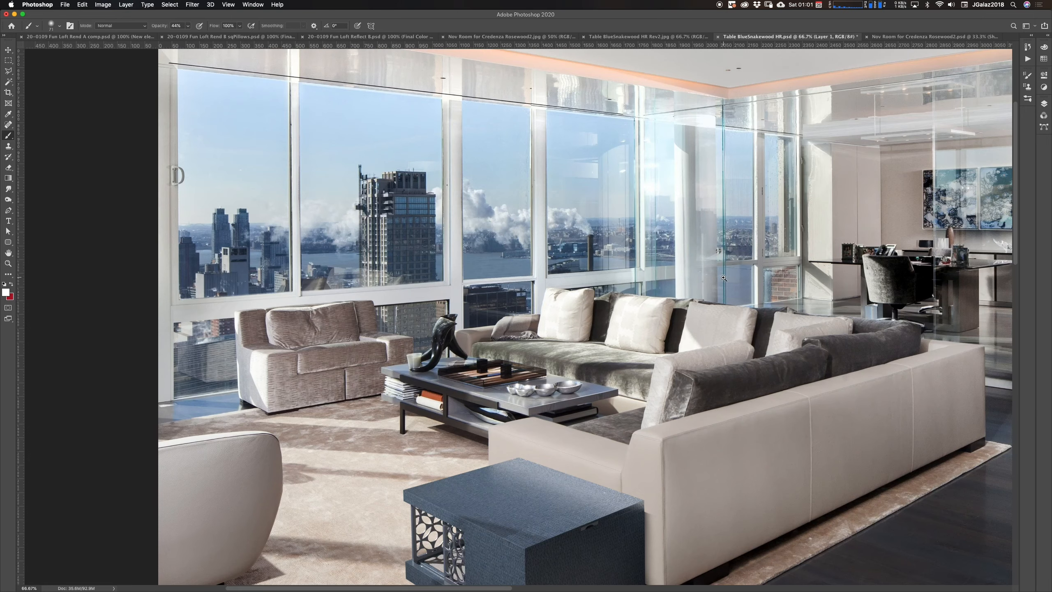
left_click(694, 287, "super")
left_click_drag(696, 270, 725, 335)
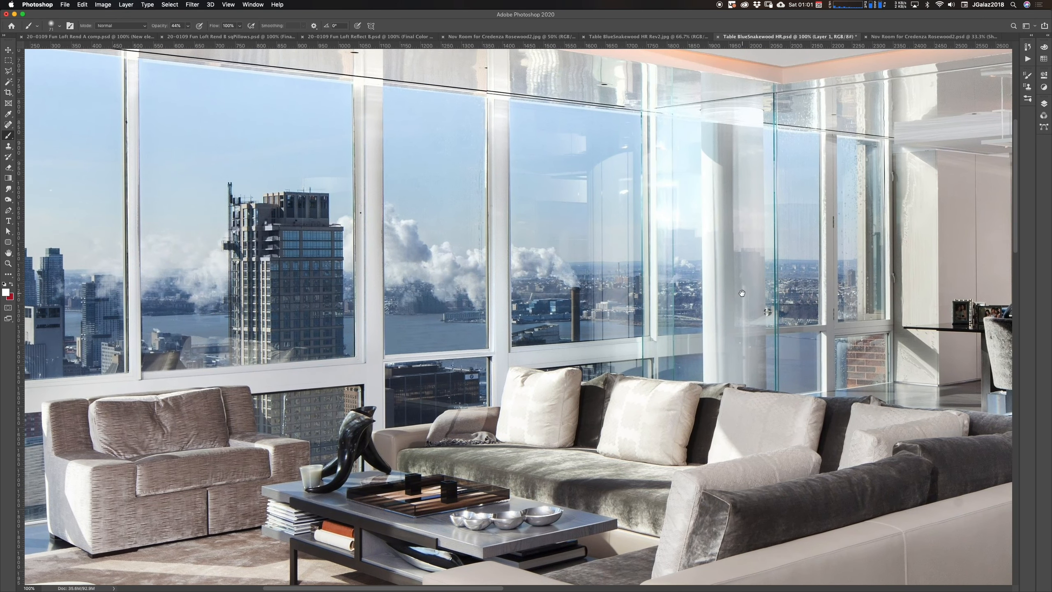
left_click_drag(966, 471, 647, 318)
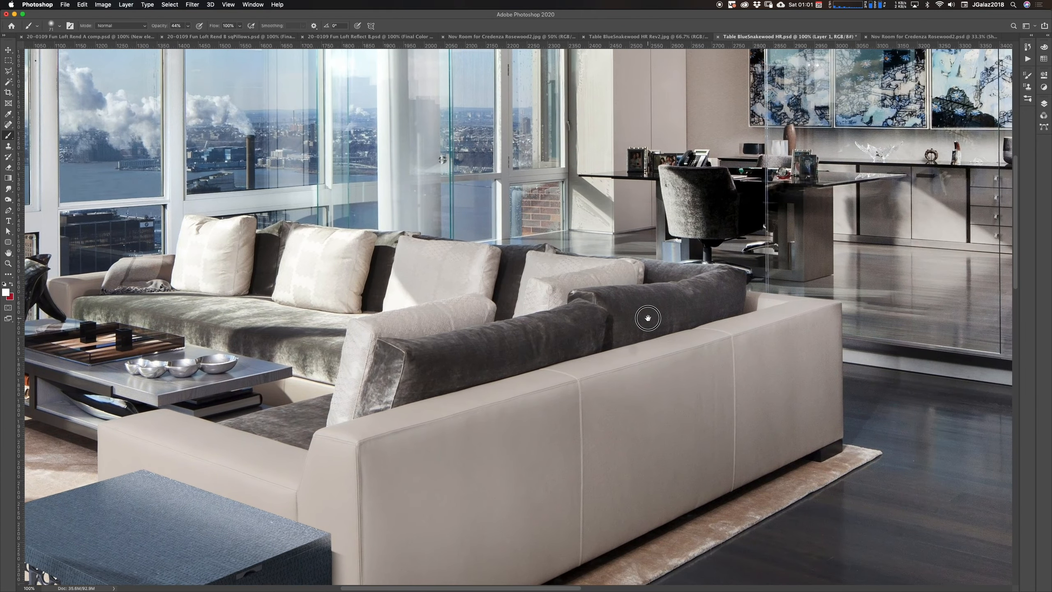
scroll(647, 317, "down", 15)
scroll(648, 318, "left", 6)
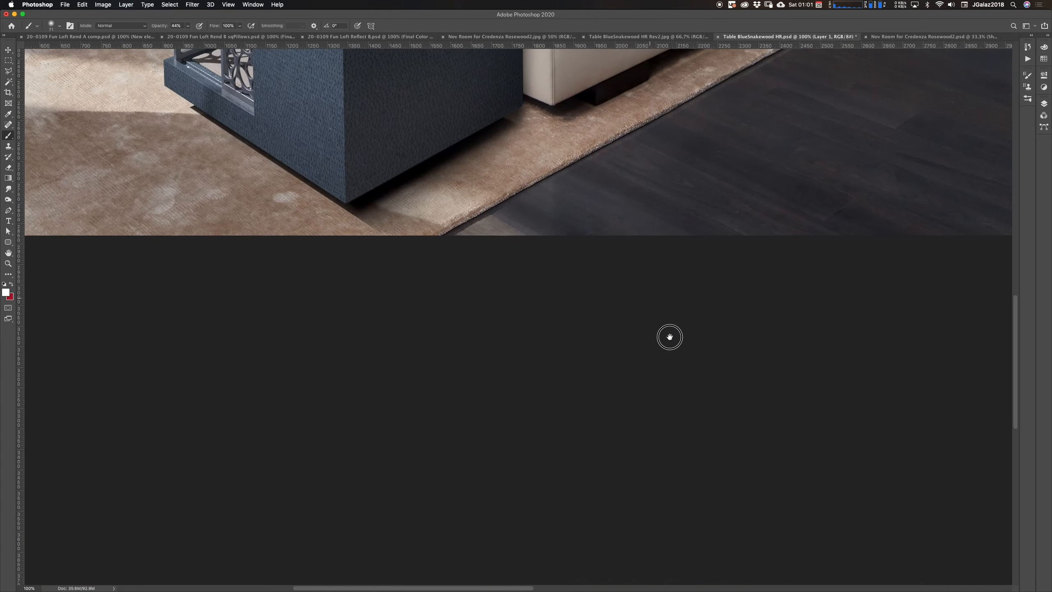
scroll(669, 336, "up", 10)
scroll(672, 349, "up", 3)
scroll(672, 349, "right", 2)
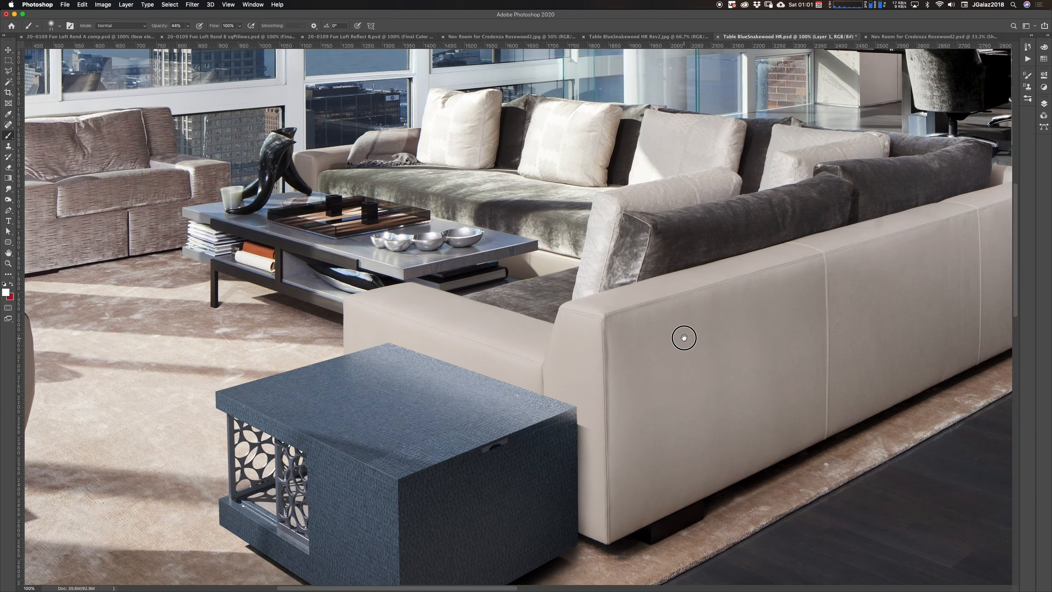
left_click(695, 317, "alt+super")
left_click(694, 319, "alt+super")
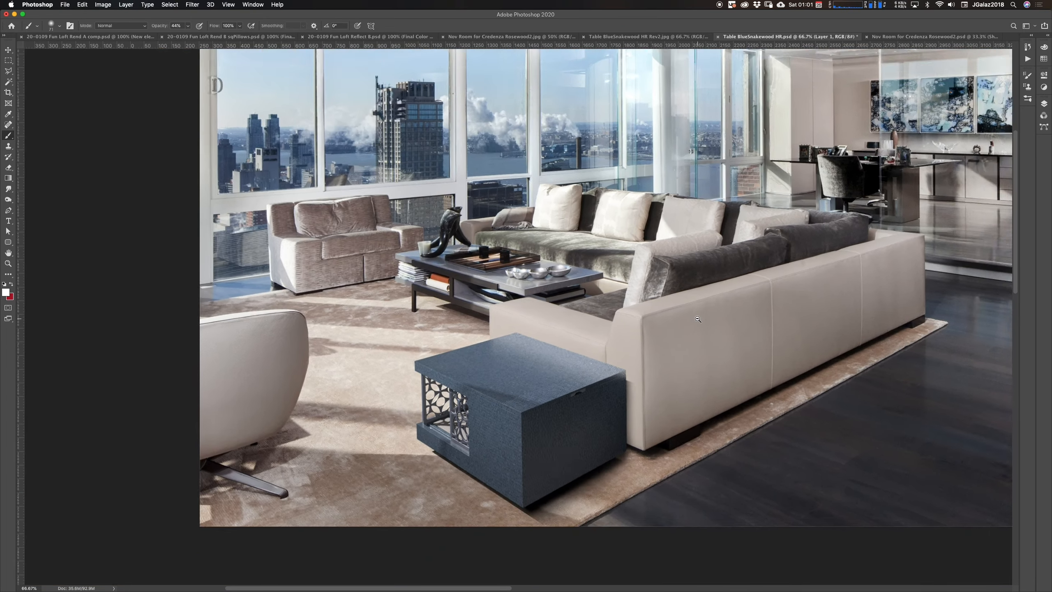
left_click_drag(721, 317, 692, 329)
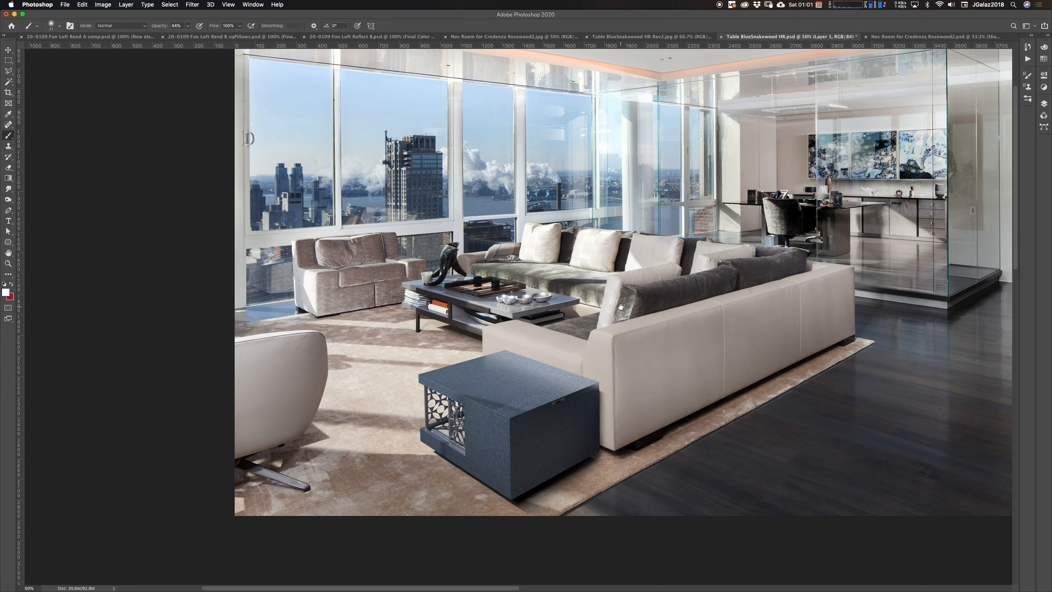
left_click_drag(716, 329, 601, 356)
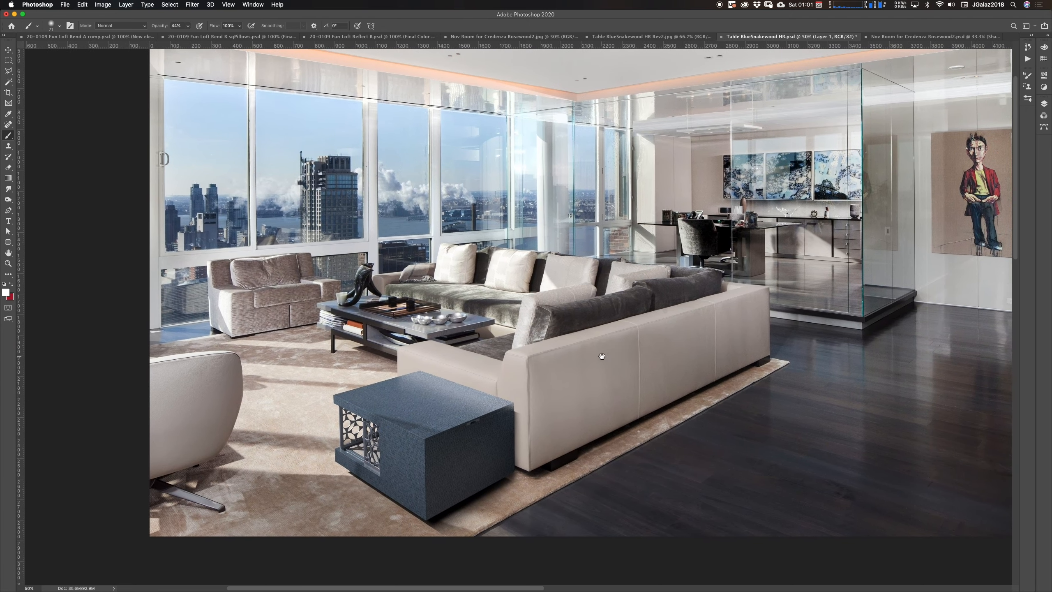
mouse_move(436, 479)
left_mouse_down()
mouse_move(668, 531)
mouse_move(497, 453)
mouse_move(491, 466)
left_mouse_up()
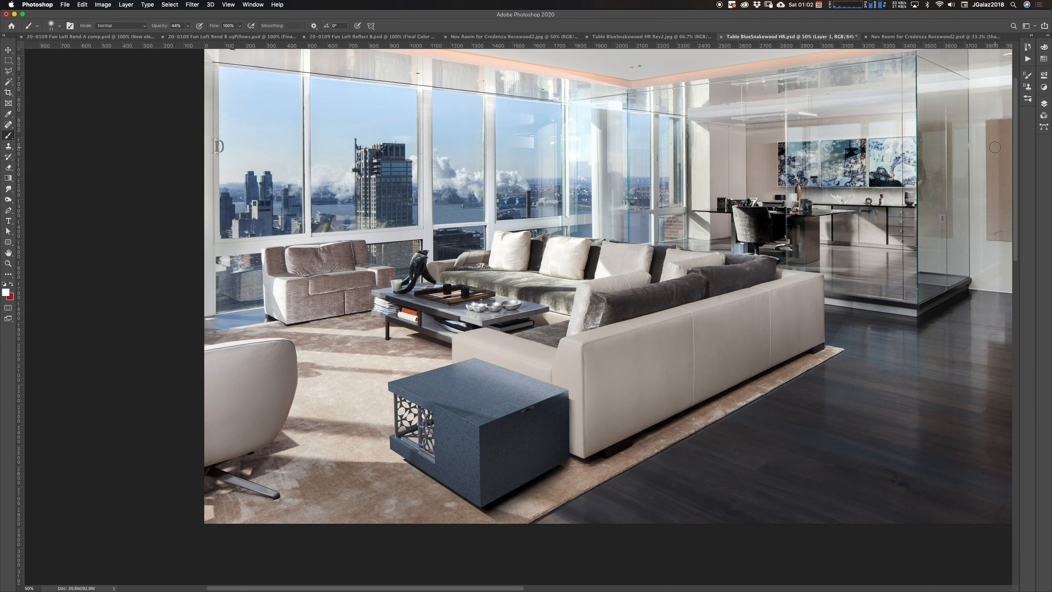
Step: Add a new empty layer and move it directly above the Final Color Output layer
left_click(1040, 105)
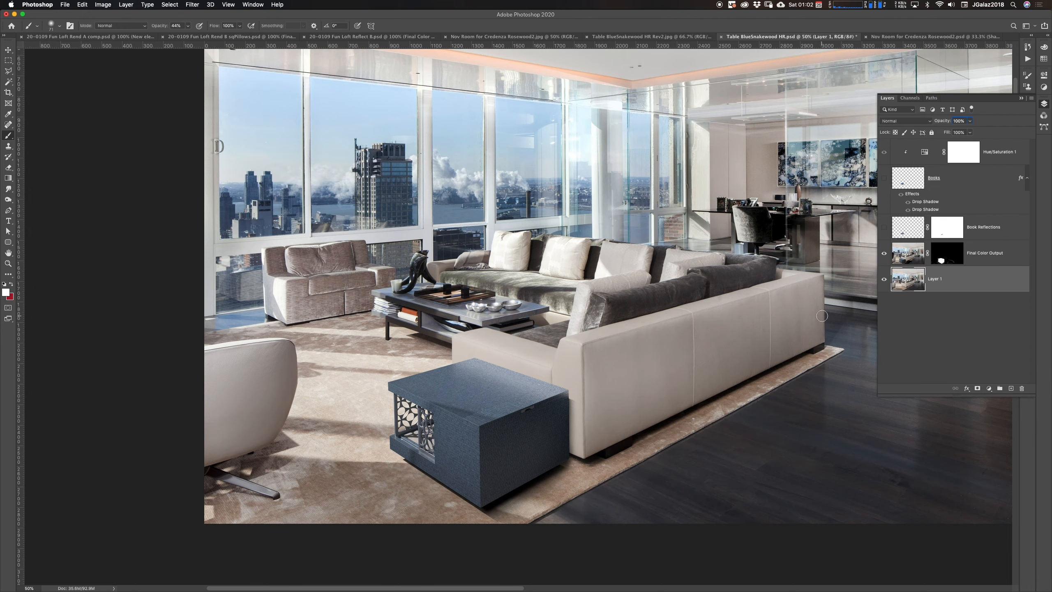
left_click_drag(616, 387, 528, 409)
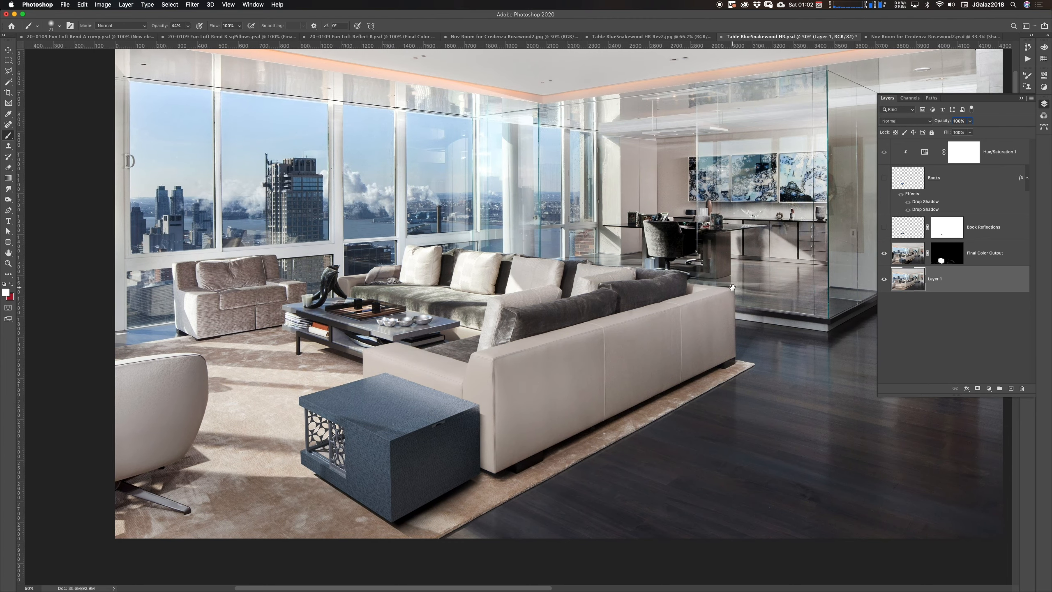
left_click_drag(731, 287, 630, 361)
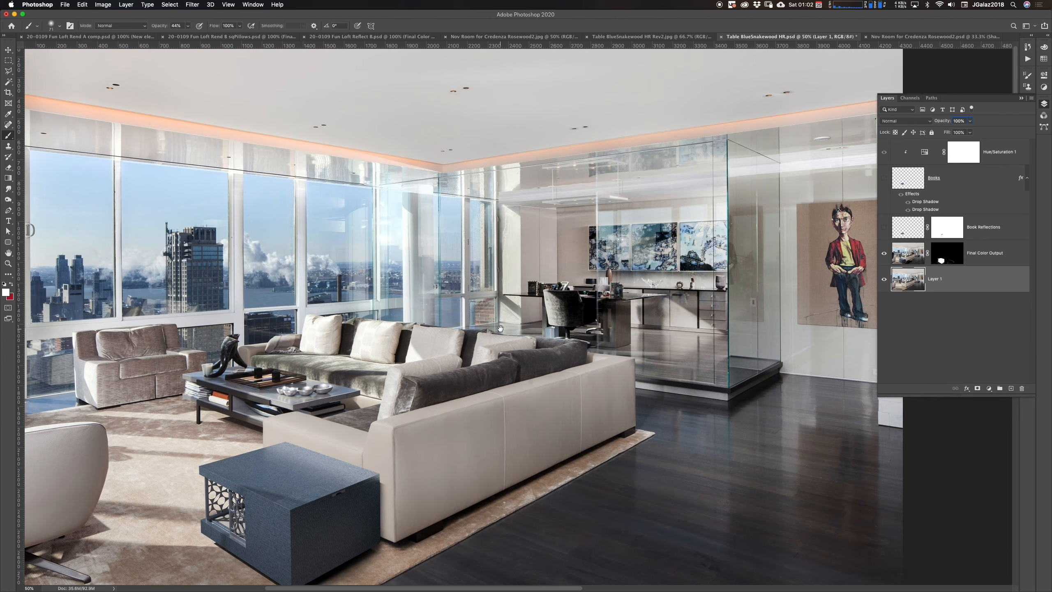
left_click_drag(501, 329, 577, 355)
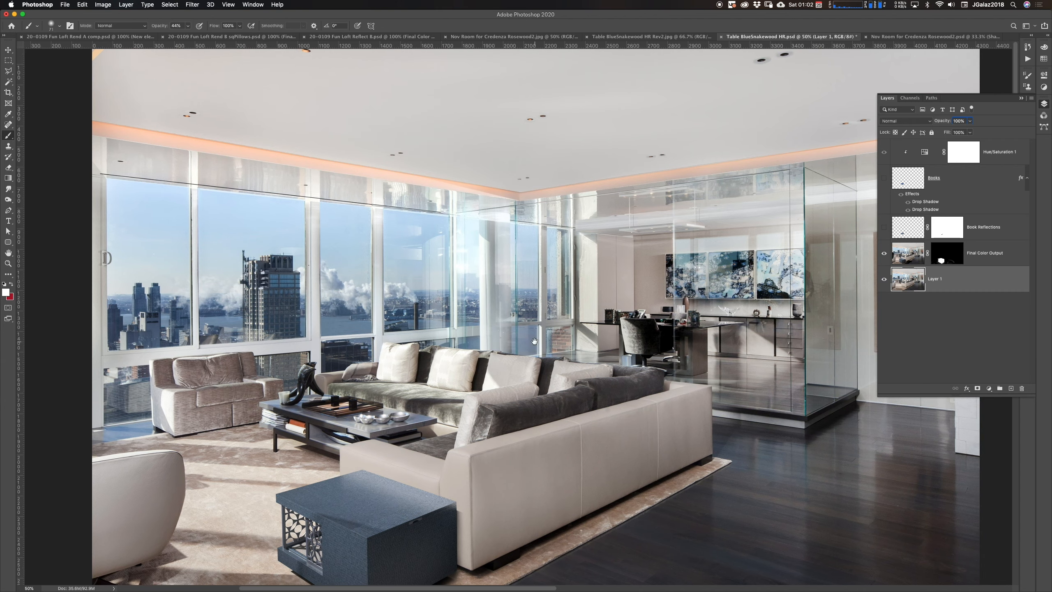
scroll(542, 348, "down", 3)
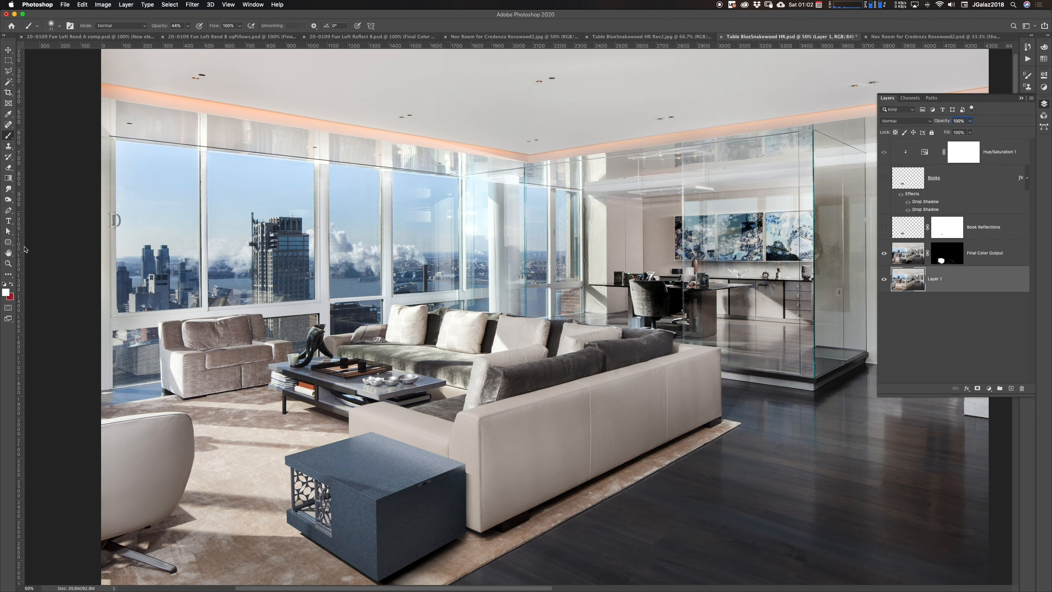
left_click_drag(21, 248, 20, 274)
left_click(728, 363, "alt")
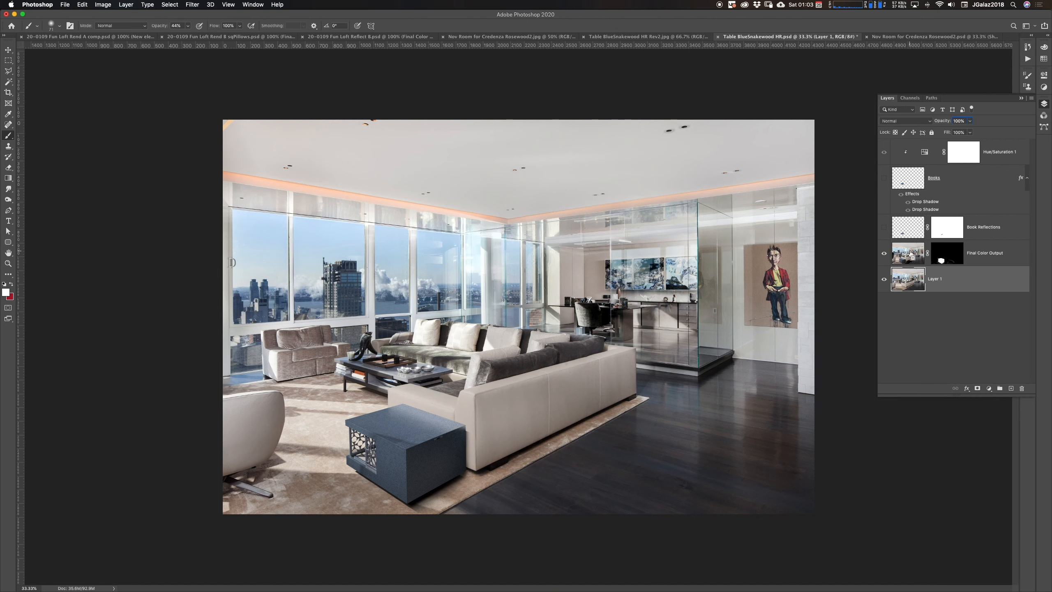
left_click(1010, 388)
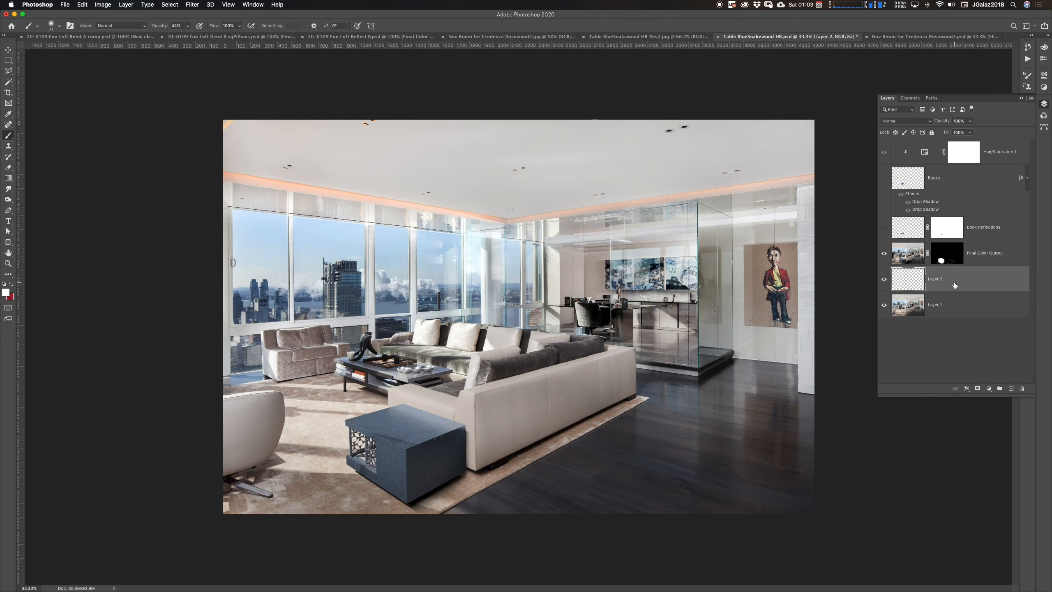
left_click_drag(946, 279, 943, 249)
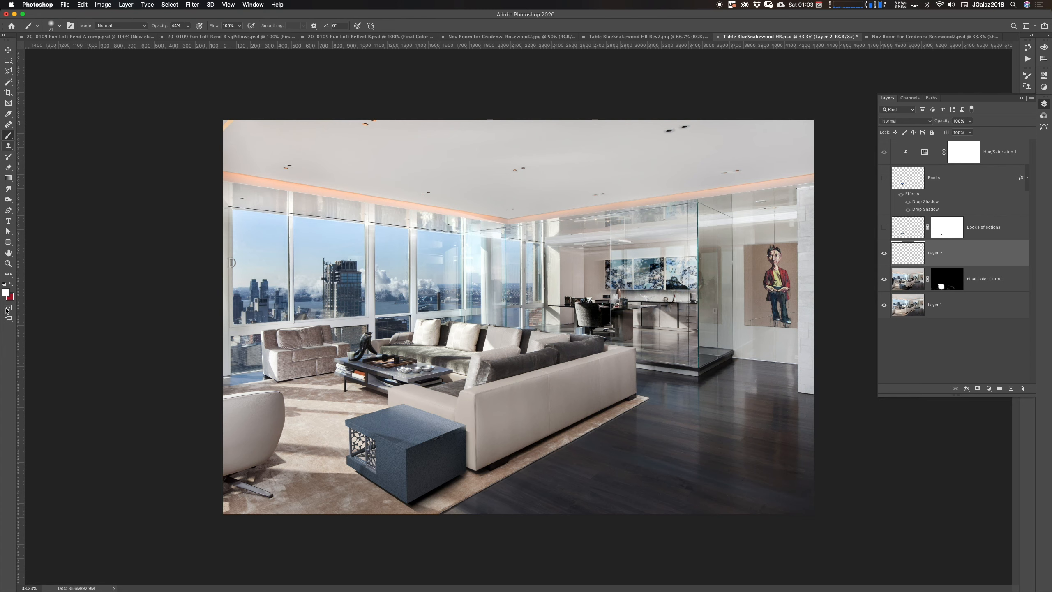
Step: Choose the Line tool and set it to draw in Pixels mode
left_click(8, 209)
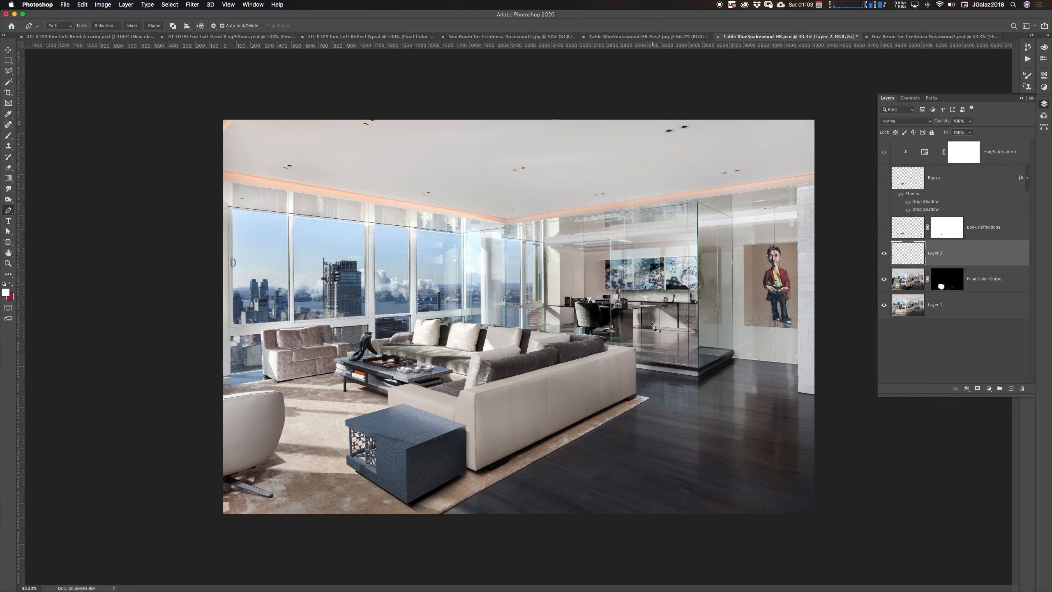
left_click(10, 245)
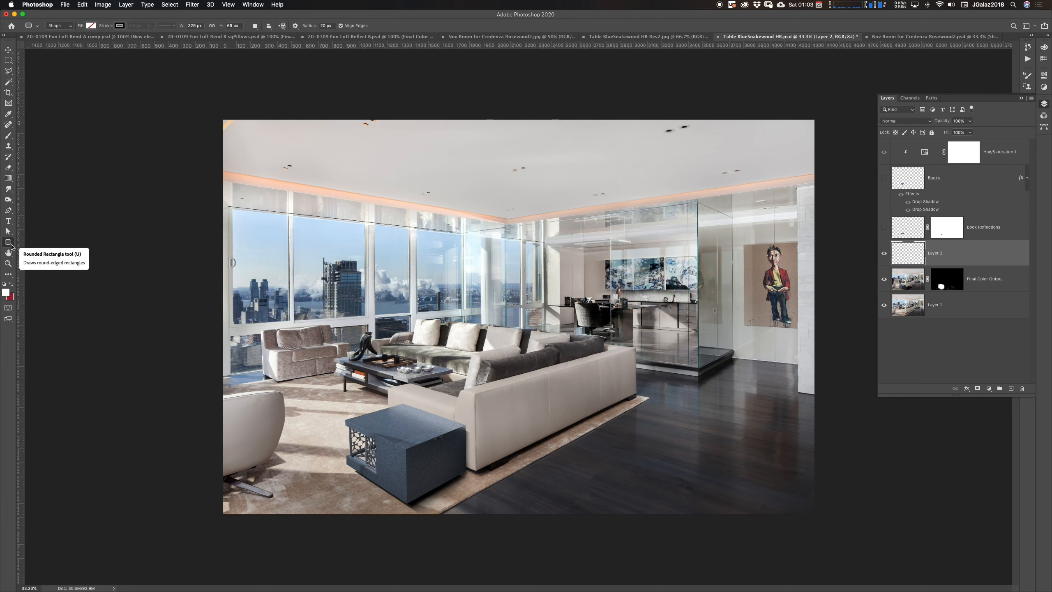
left_click_drag(8, 242, 44, 273)
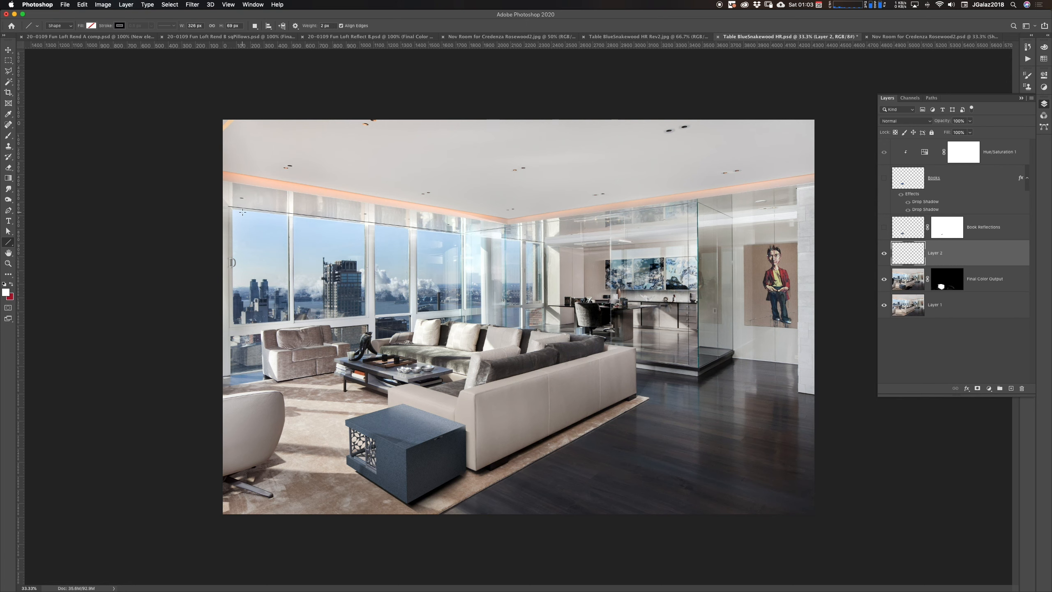
left_click(67, 28)
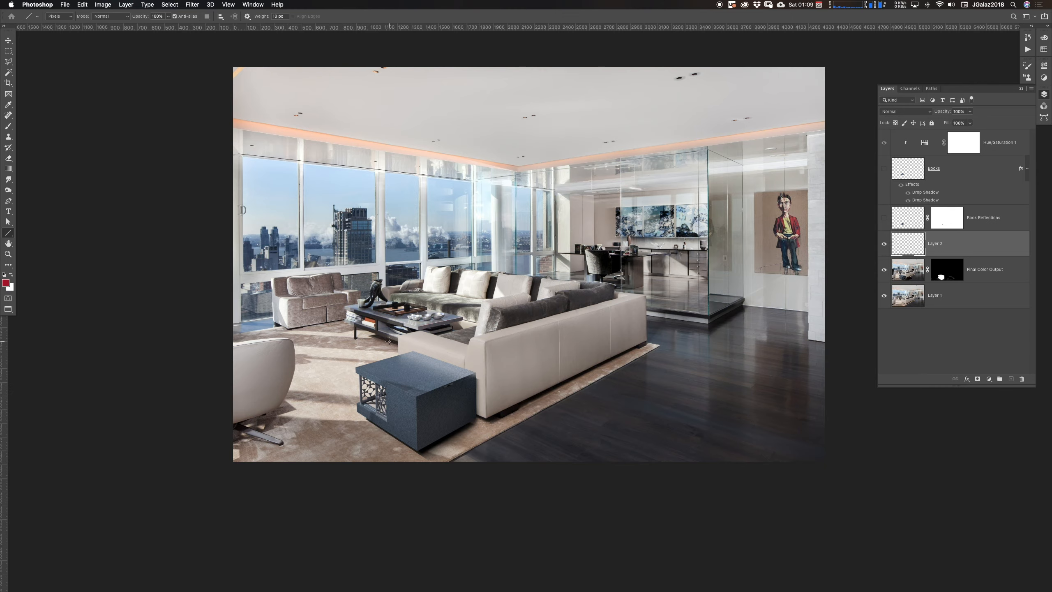
left_click(434, 322, "super")
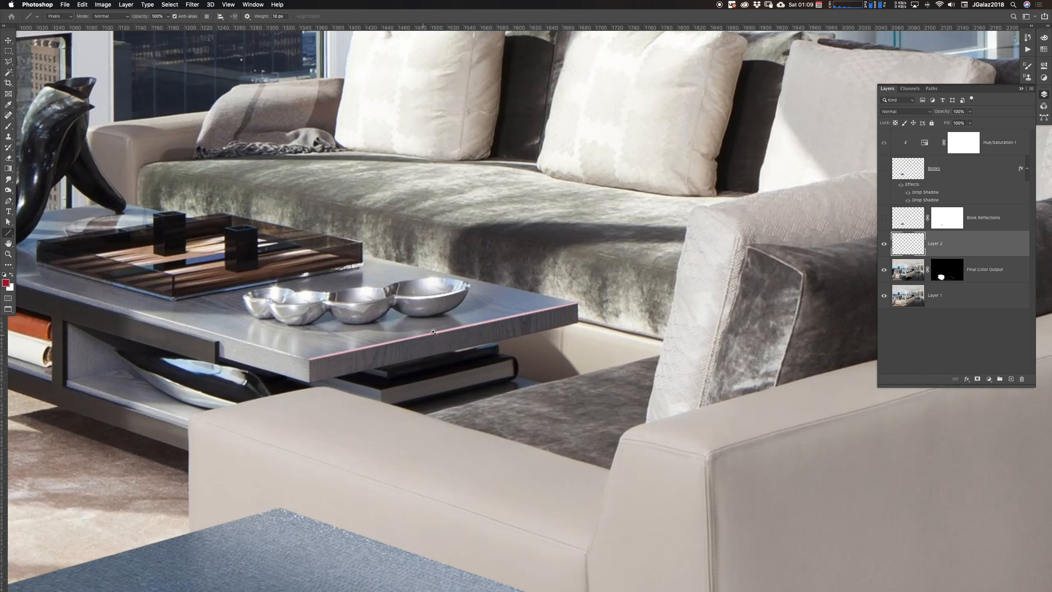
left_click_drag(516, 401, 413, 335)
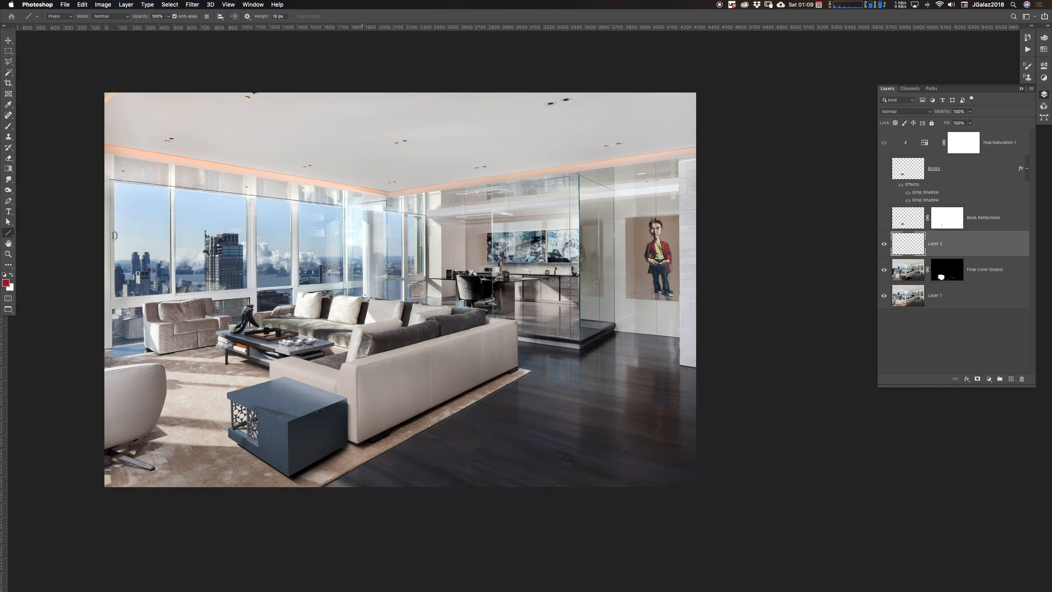
double_click(277, 16)
left_click(422, 445)
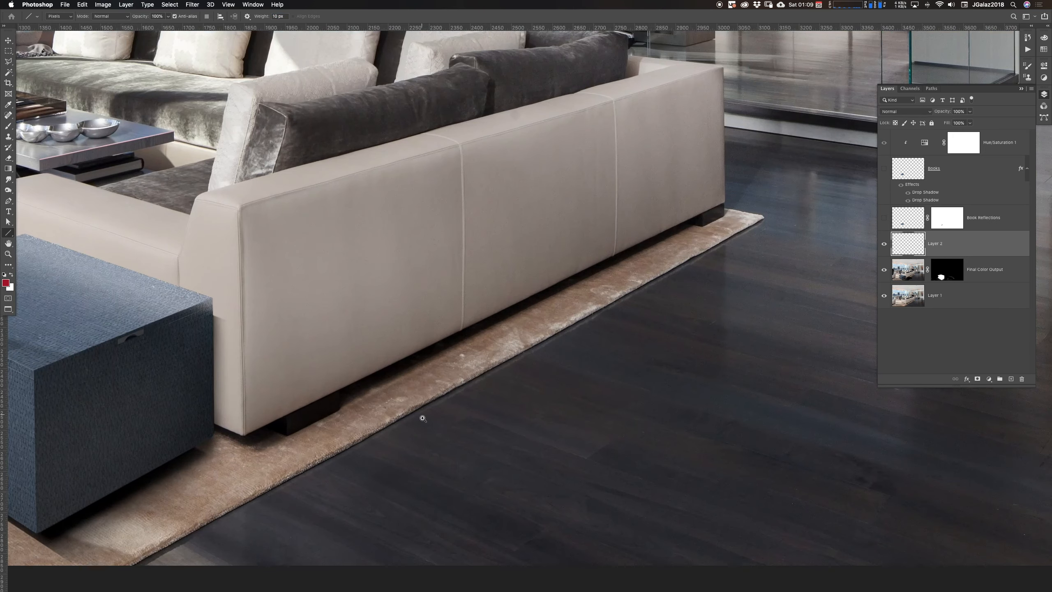
left_click_drag(450, 410, 388, 441)
key("super+z")
Step: Set the foreground colour to a brighter red
left_click(5, 283)
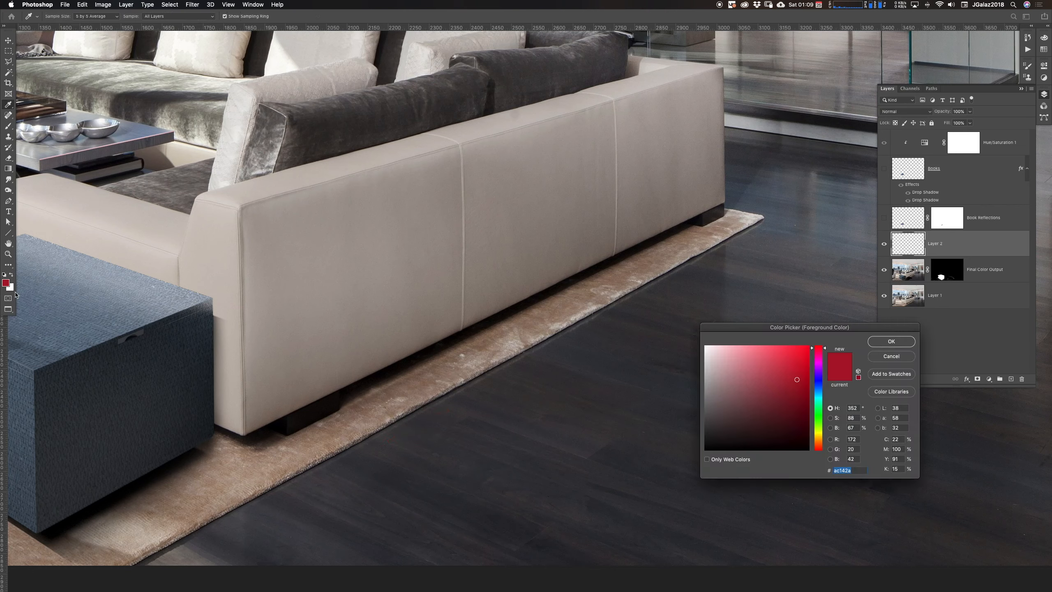
left_click_drag(766, 362, 790, 359)
left_click(890, 342)
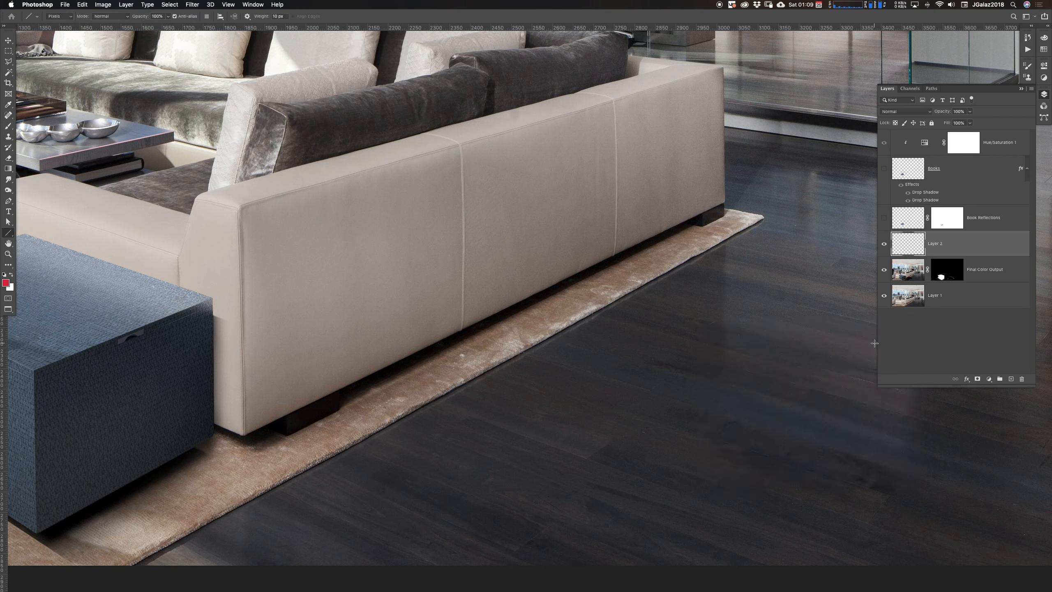
Step: Draw a 10 px red line along the rug's edge next to the dark floor, extending it beyond the image's right side
left_click(398, 445, "alt+super")
left_click(400, 439, "alt+super")
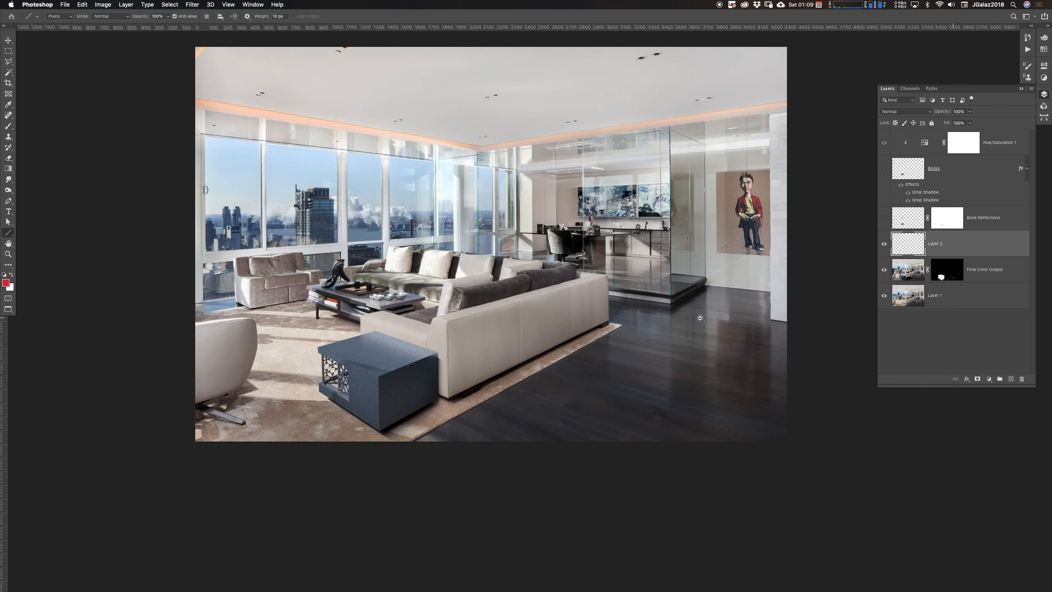
left_click_drag(638, 364, 481, 418)
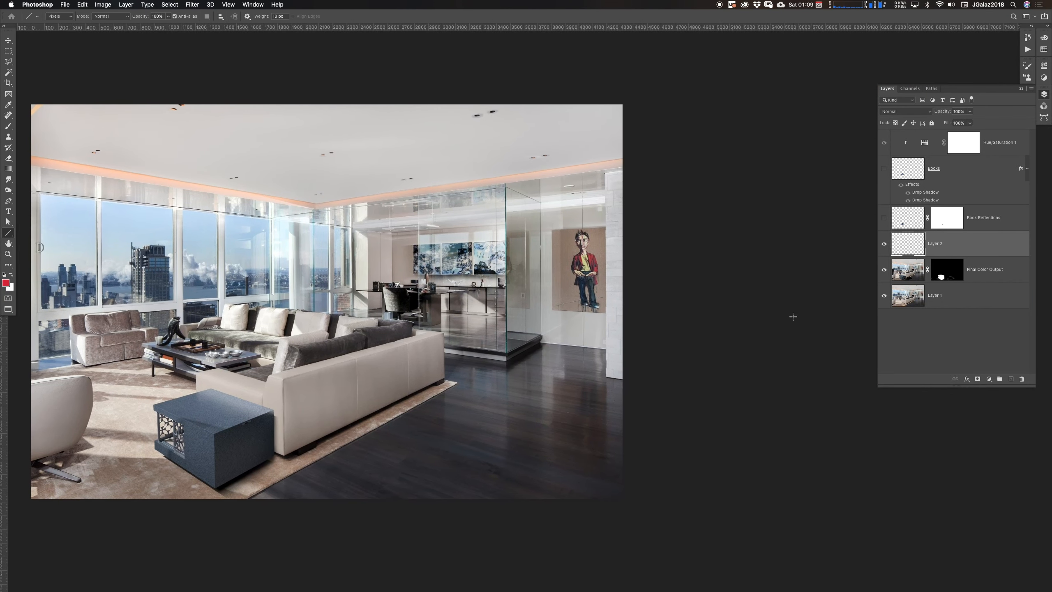
left_click_drag(241, 500, 717, 243)
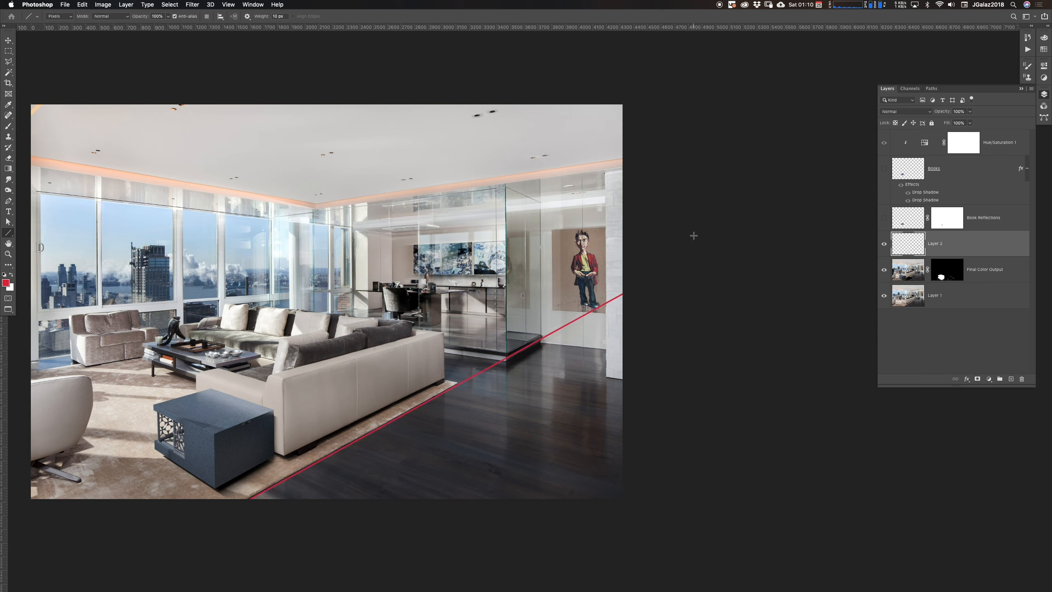
Step: Draw a red line along the ceiling edge above the windows, extending it beyond the image's right side
left_click_drag(32, 157, 752, 277)
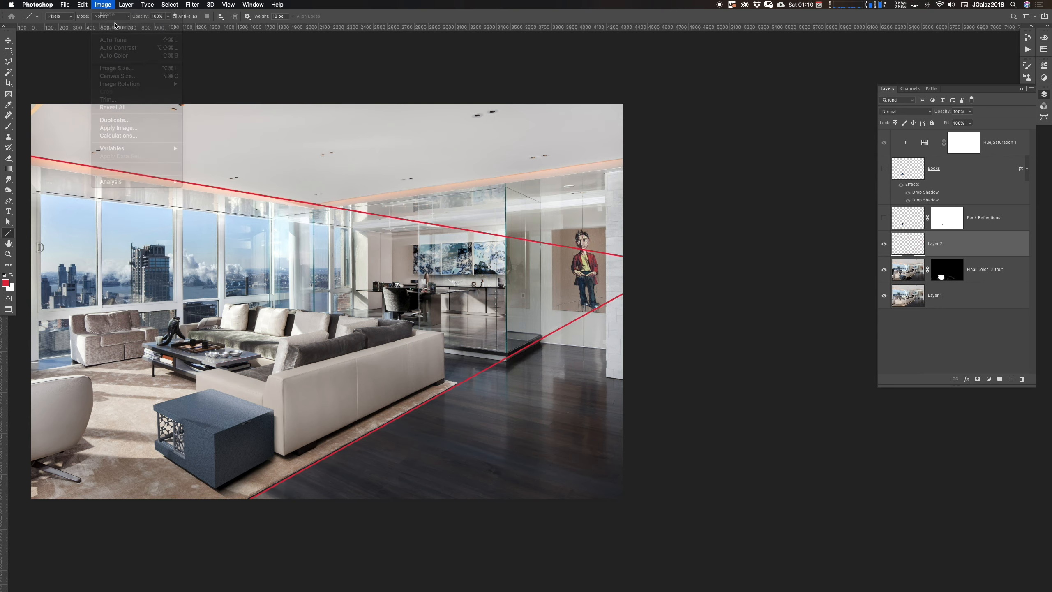
left_click(103, 5)
left_click(119, 76)
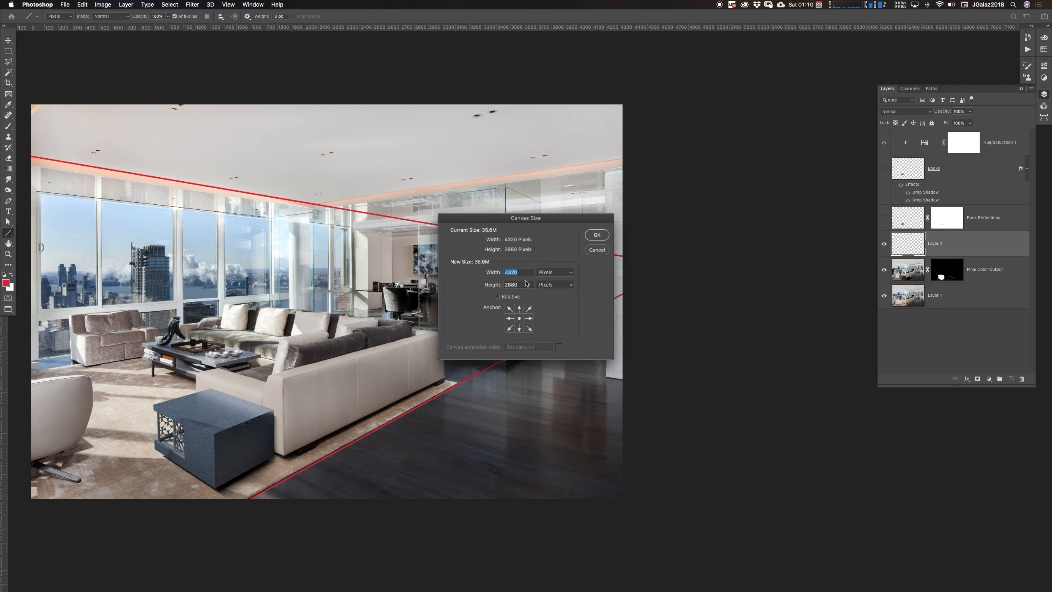
left_click(597, 251)
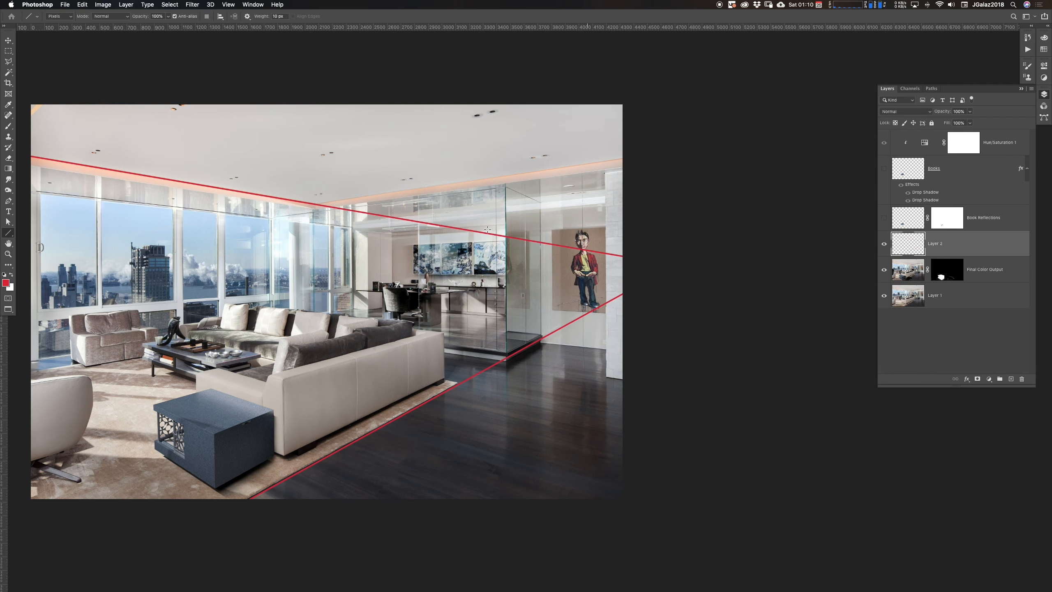
Step: Extend the canvas with the Crop tool by about 750 px beyond the photo's right edge
left_click(8, 82)
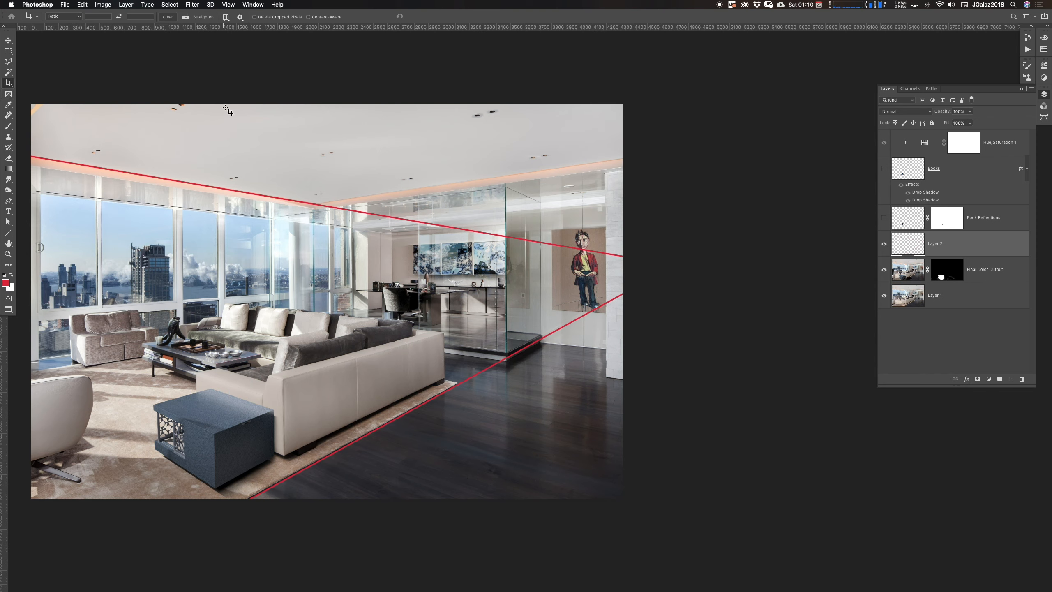
left_click_drag(34, 104, 695, 513)
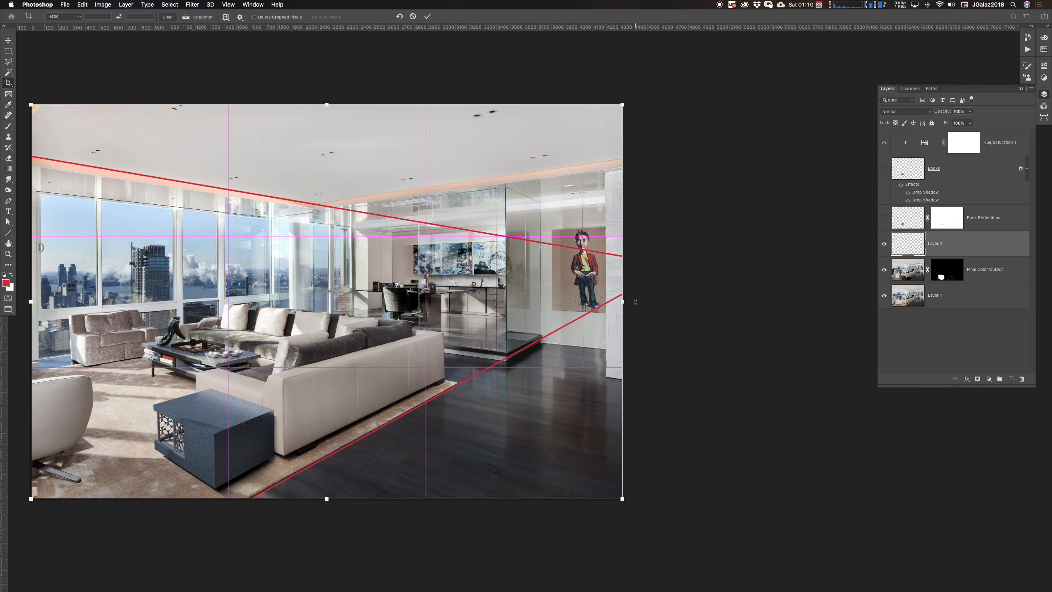
left_click_drag(622, 302, 724, 302)
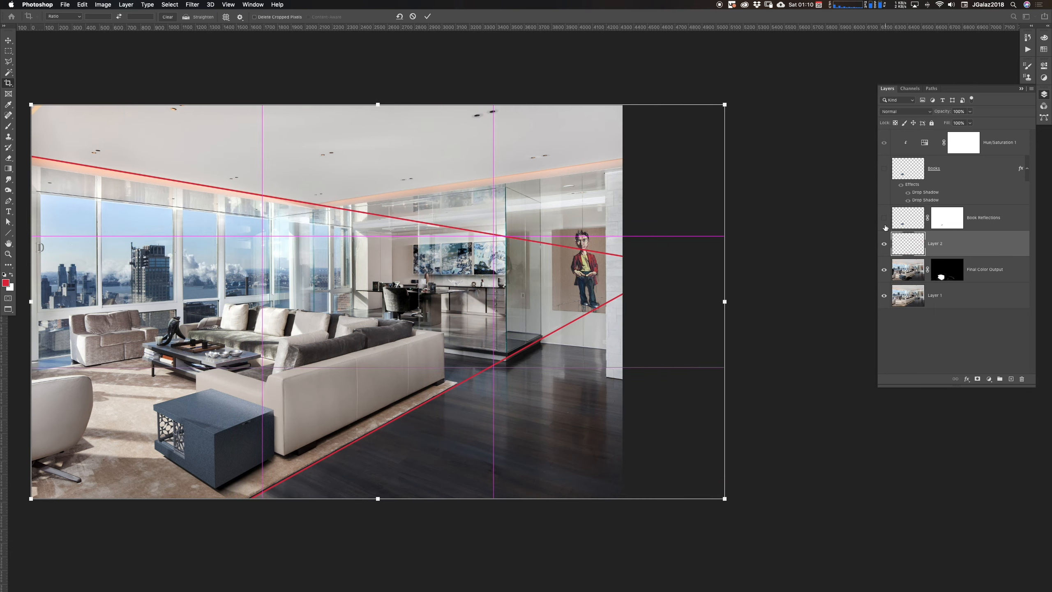
key("Return")
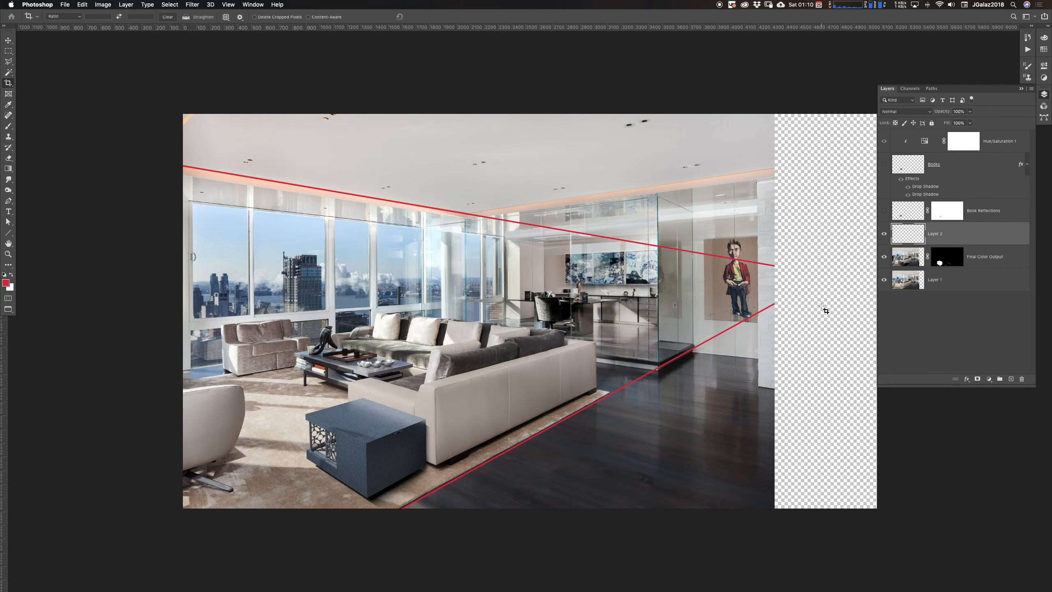
Step: Redraw the red rug-edge line and the red window-side ceiling line so both cross on the empty canvas beside the photo
left_click_drag(822, 306, 634, 292)
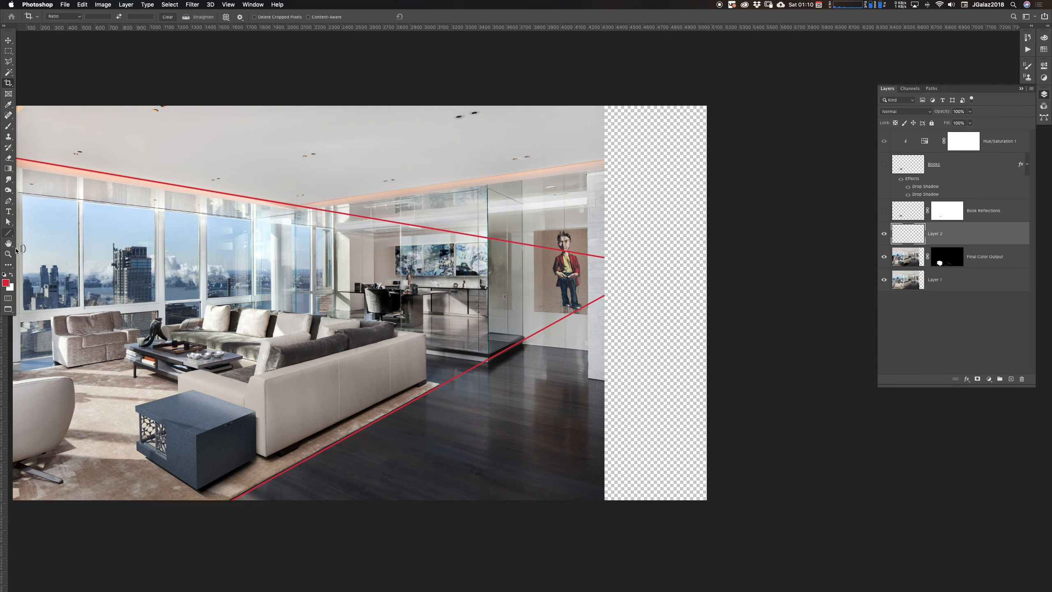
left_click(8, 233)
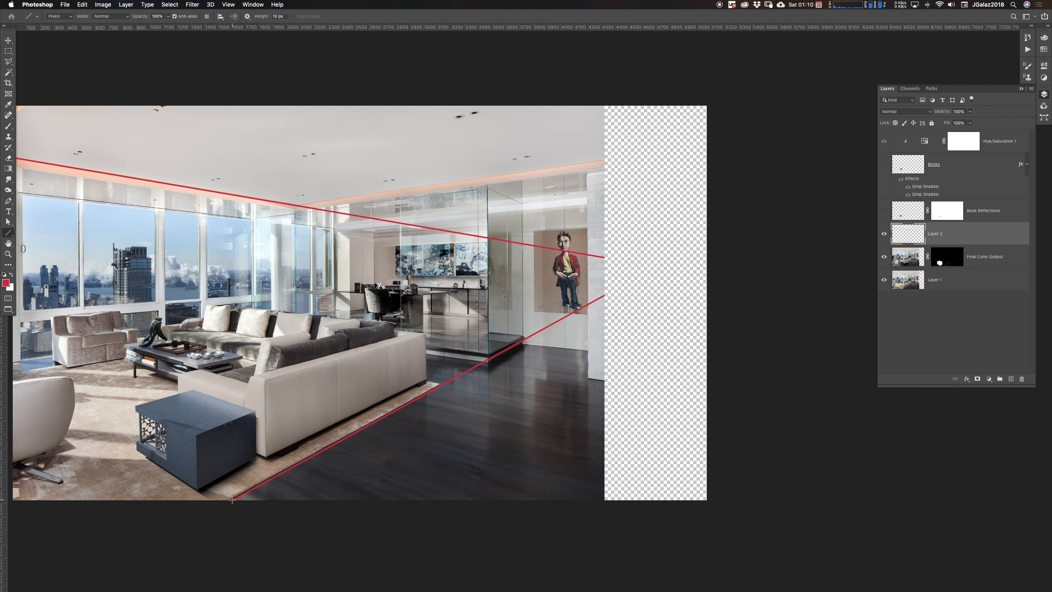
mouse_move(232, 500)
left_mouse_down()
mouse_move(395, 443)
mouse_move(560, 301)
mouse_move(690, 248)
left_mouse_up()
left_click_drag(170, 220, 226, 227)
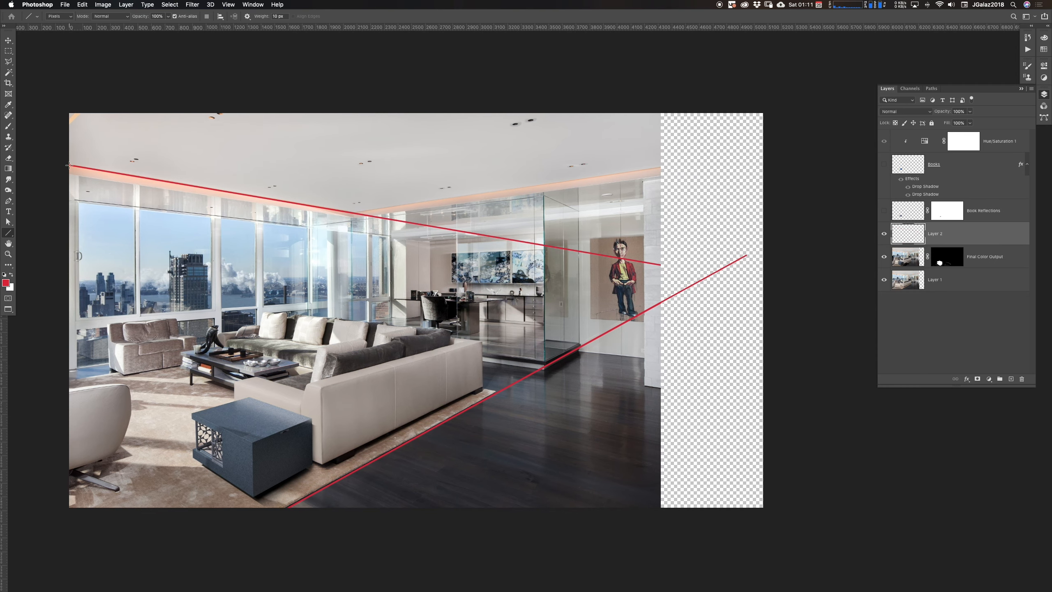
left_click_drag(69, 165, 786, 285)
Step: Draw red lines along the glass partition's top edge, the sofa back's top edge and the window sill through the existing crossing point
left_click_drag(543, 195, 745, 284)
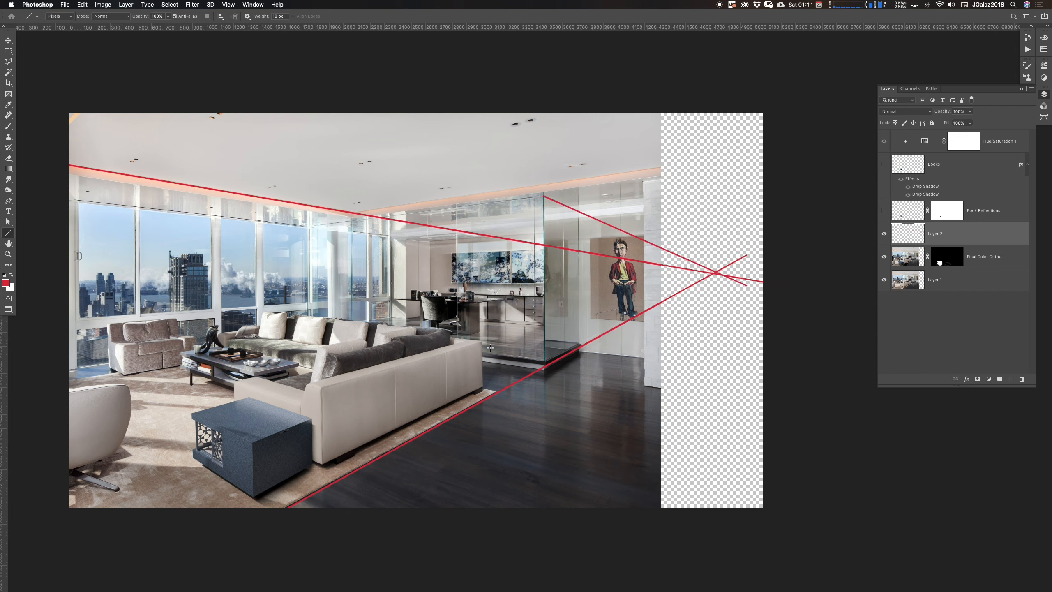
left_click_drag(320, 388, 778, 255)
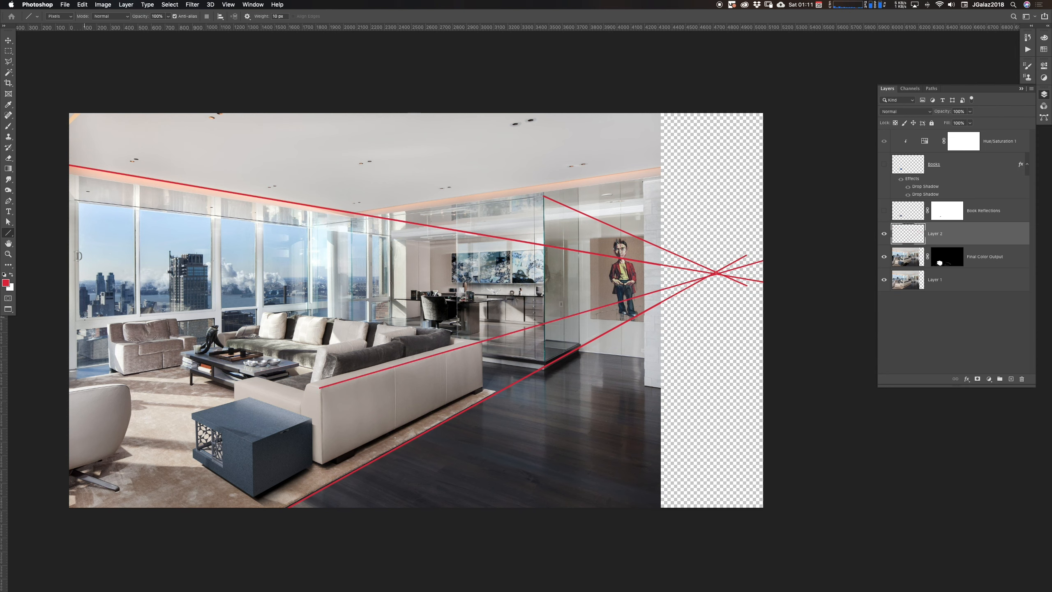
left_click_drag(75, 320, 793, 265)
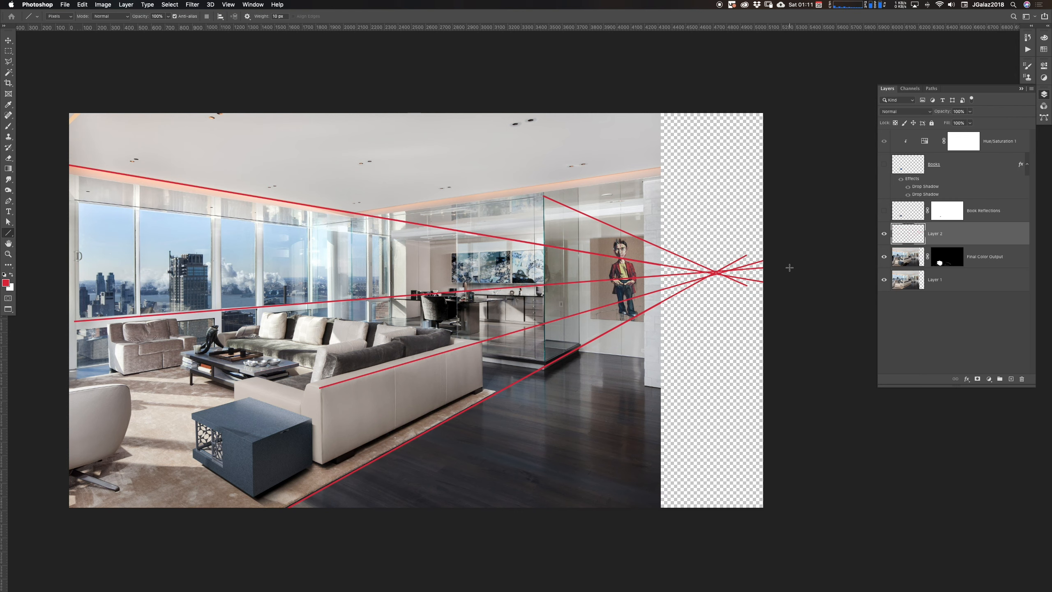
Step: Mark the vanishing point with a short vertical red line and draw lines from it across the side table and along the sofa's base
left_click_drag(714, 219, 717, 323)
left_click_drag(715, 273, 165, 473)
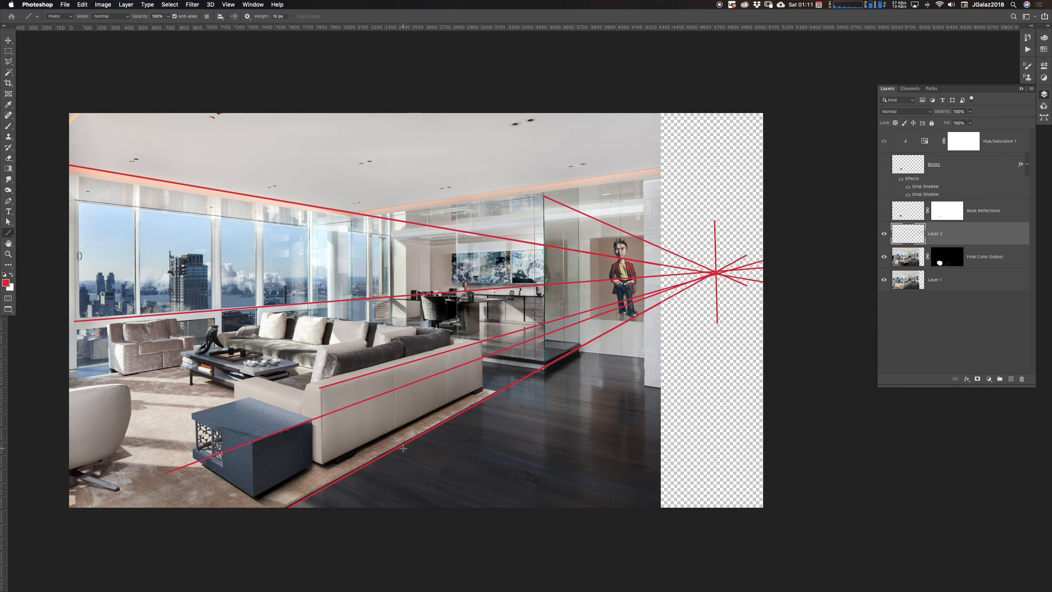
left_click_drag(715, 273, 181, 529)
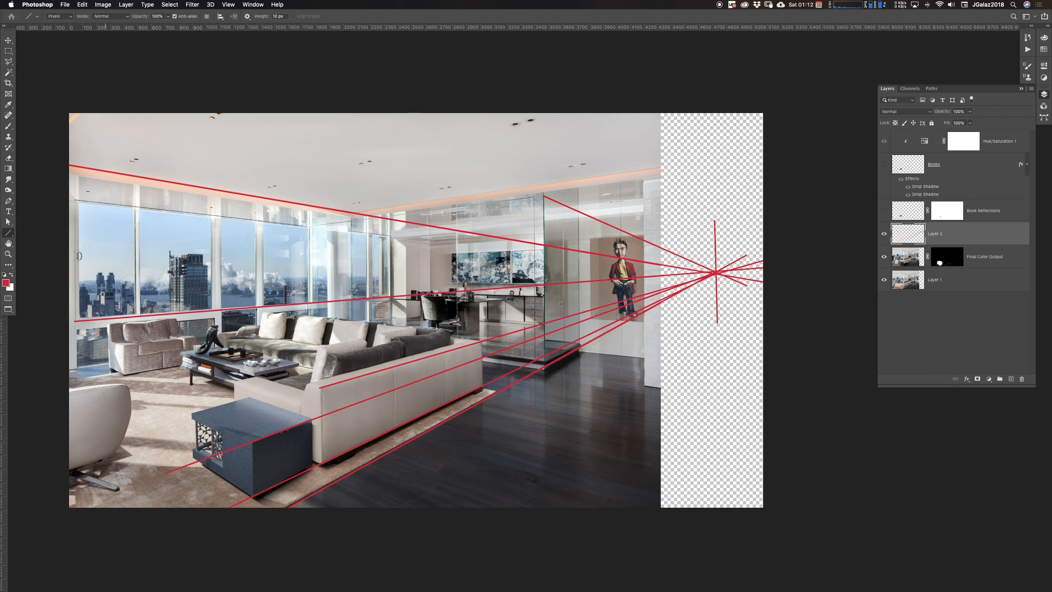
Step: Extend the canvas with the Crop tool by about 900 px beyond the photo's left edge
left_click_drag(331, 385, 608, 355)
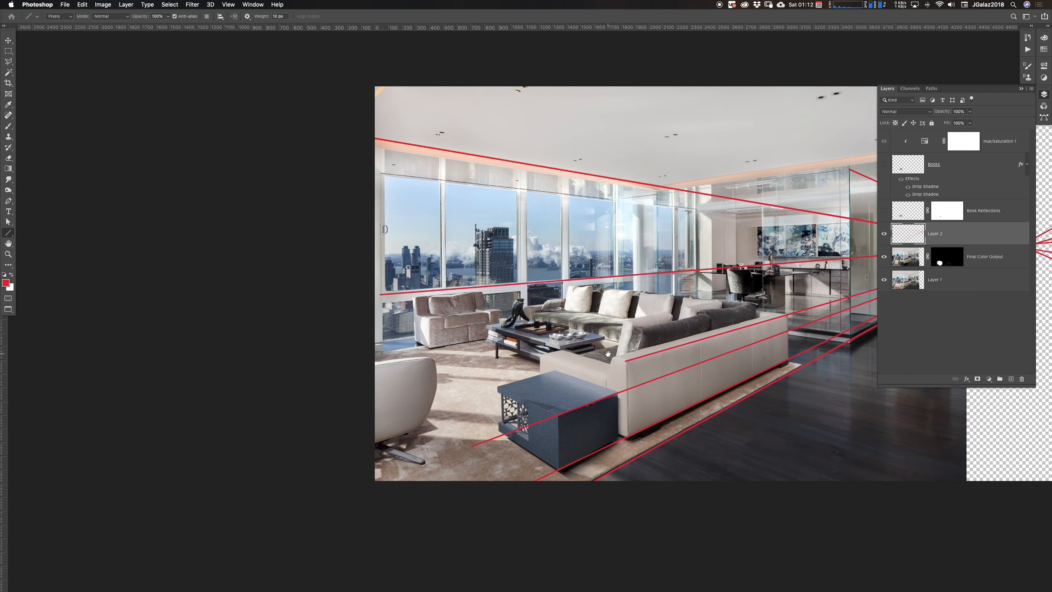
left_click(8, 82)
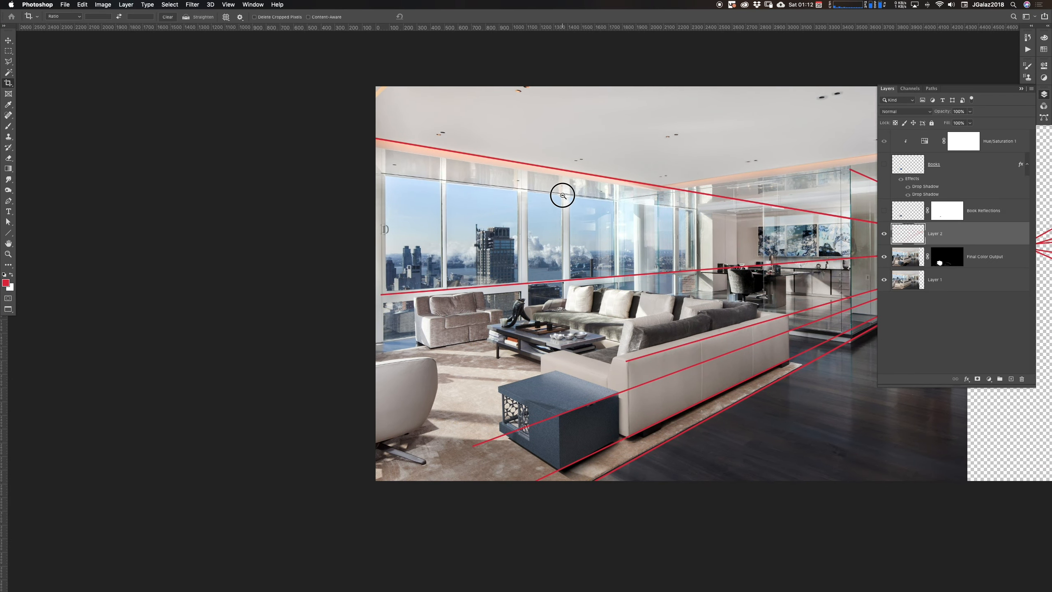
key("super+minus")
left_click_drag(245, 167, 935, 587)
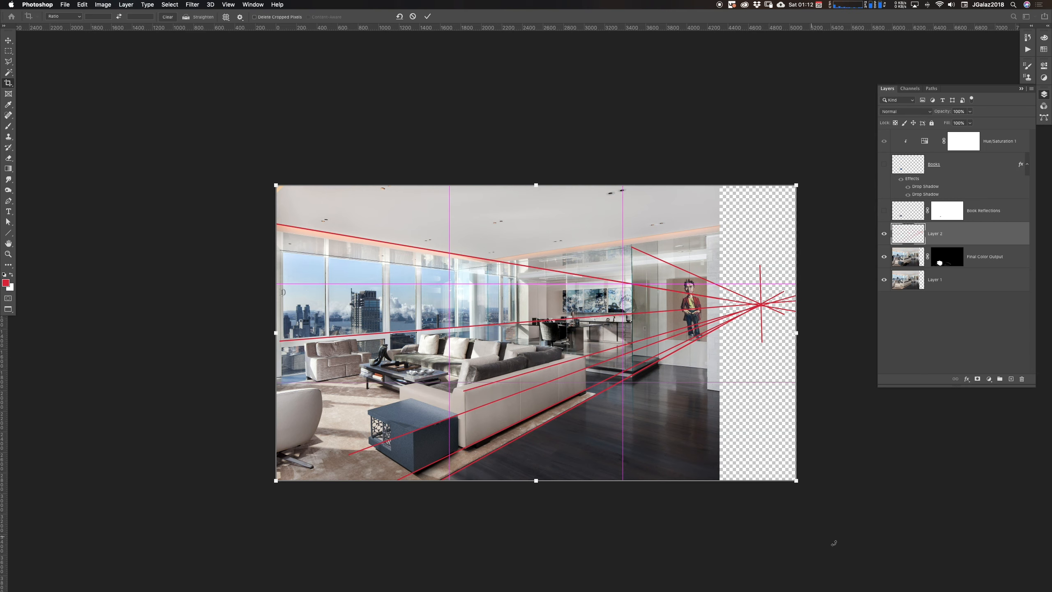
left_click_drag(276, 332, 183, 333)
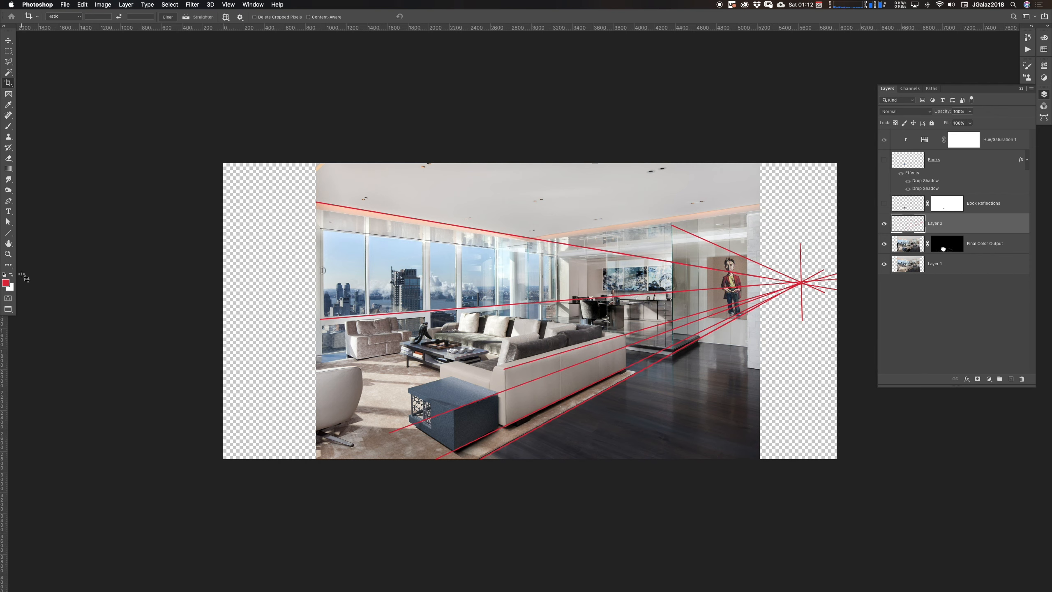
Step: Set the foreground colour to magenta, de28be
left_click(6, 284)
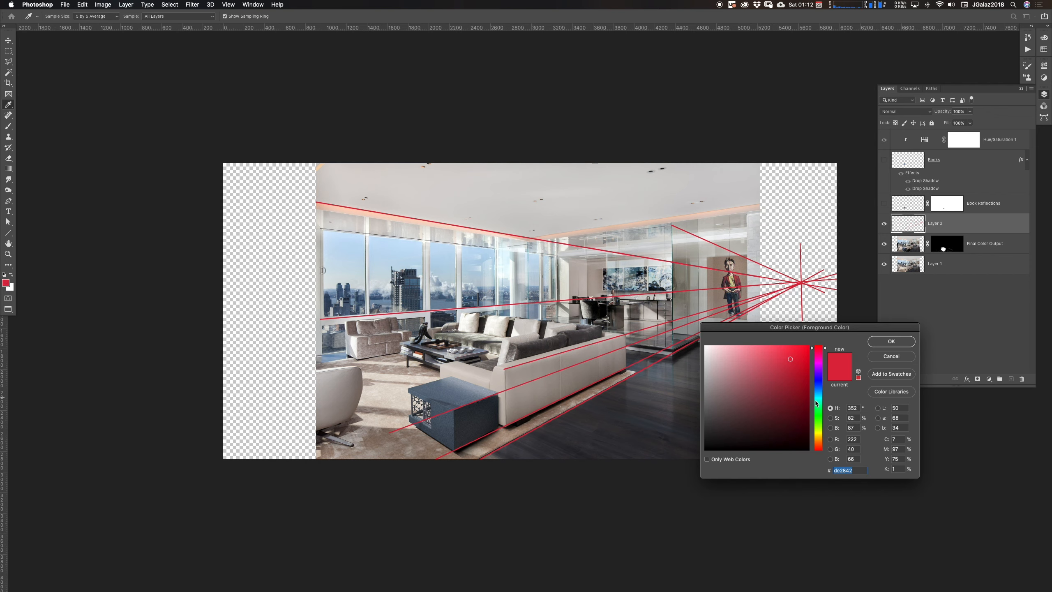
left_click(815, 363)
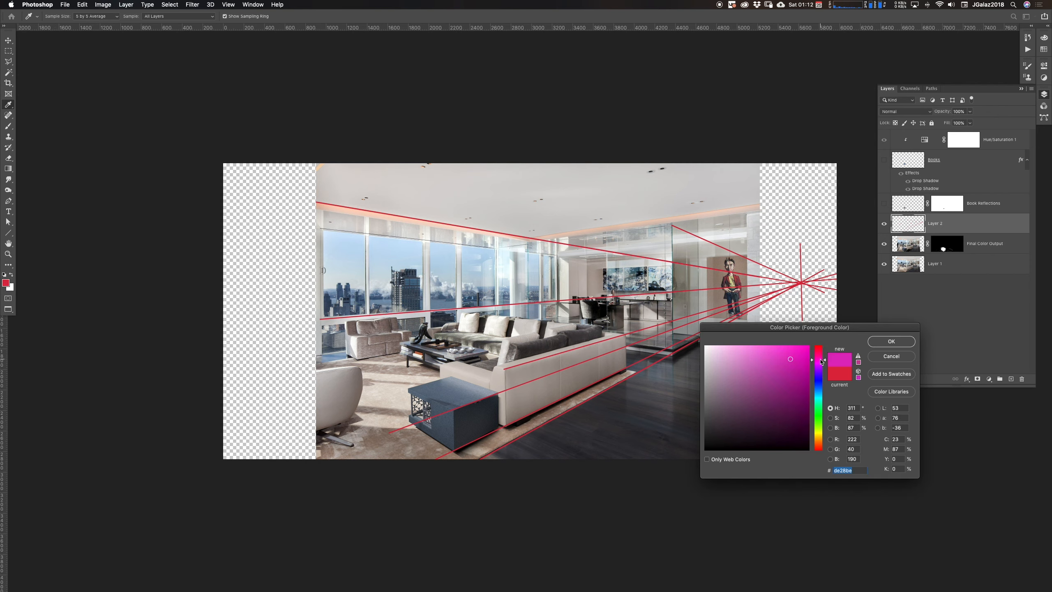
left_click(891, 341)
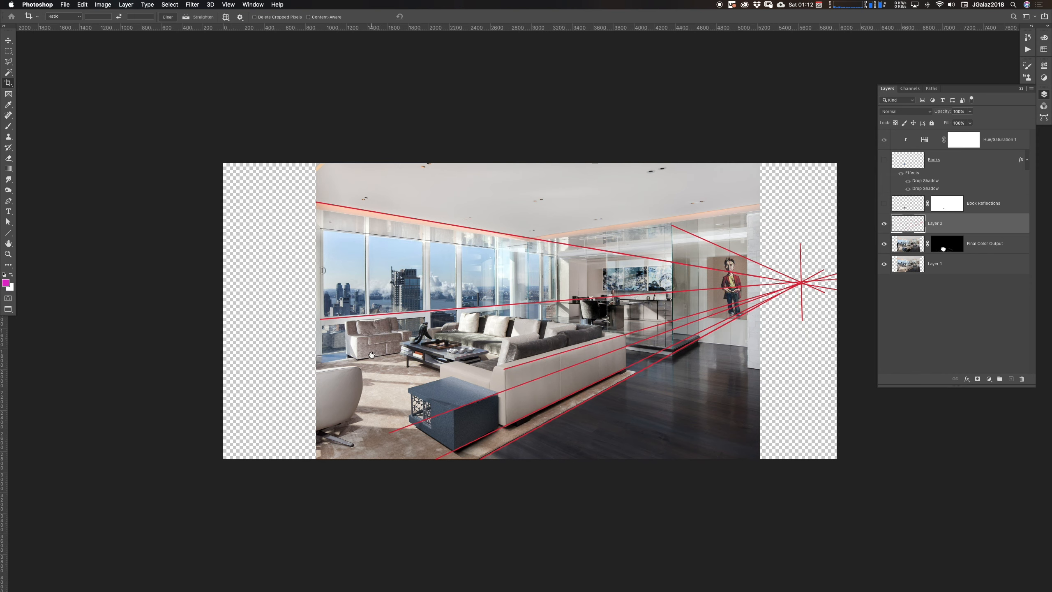
left_click_drag(439, 358, 452, 360)
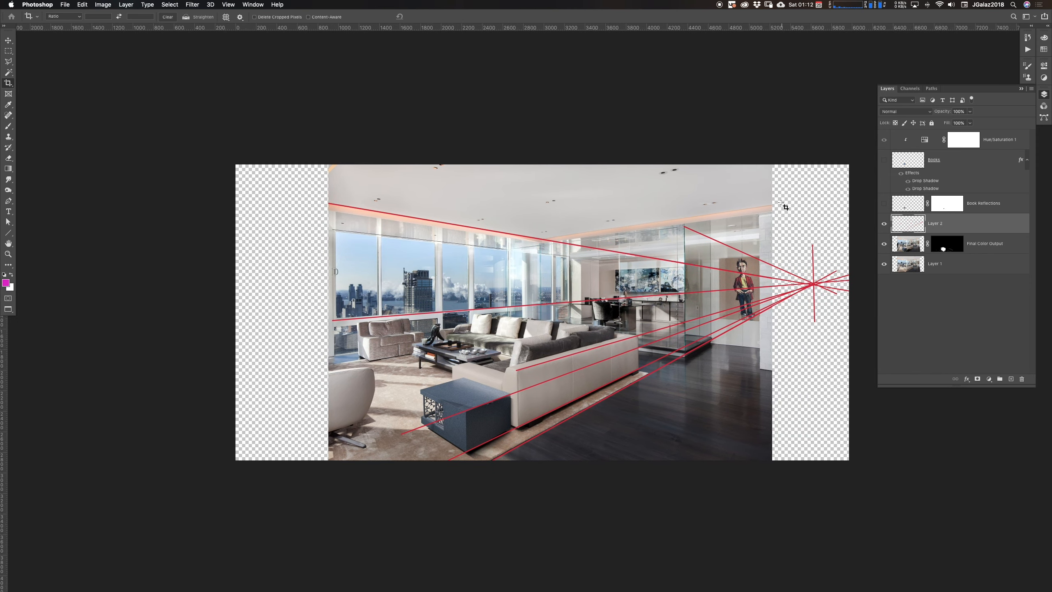
mouse_move(773, 203)
left_mouse_down()
mouse_move(502, 235)
mouse_move(480, 251)
left_mouse_up()
key("Escape")
key("l")
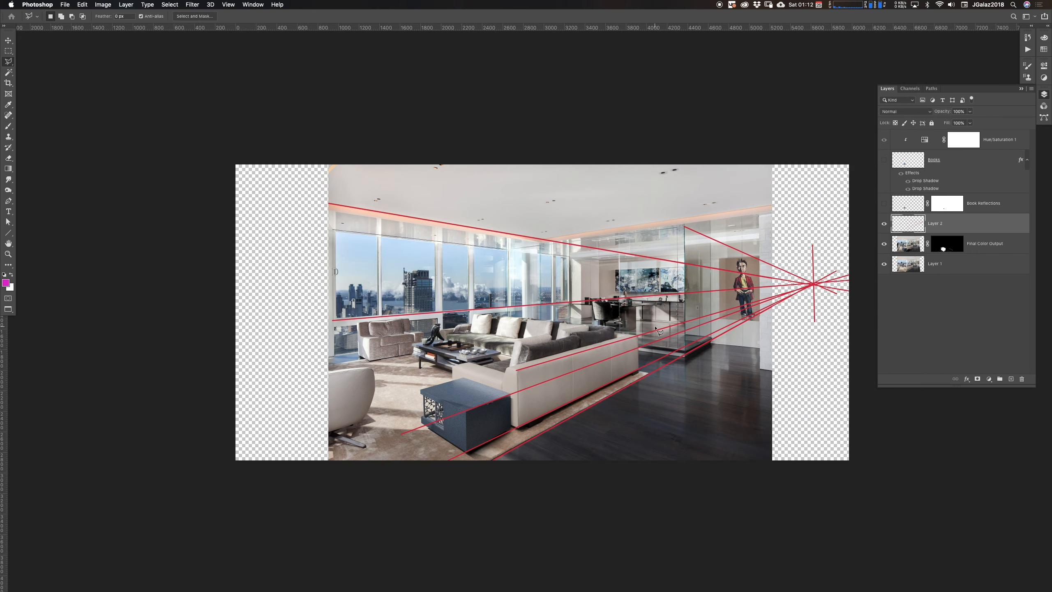
Step: Draw a magenta line with the Line tool along the ceiling edge above the glass partition, extending it past the canvas's left edge
left_click(9, 234)
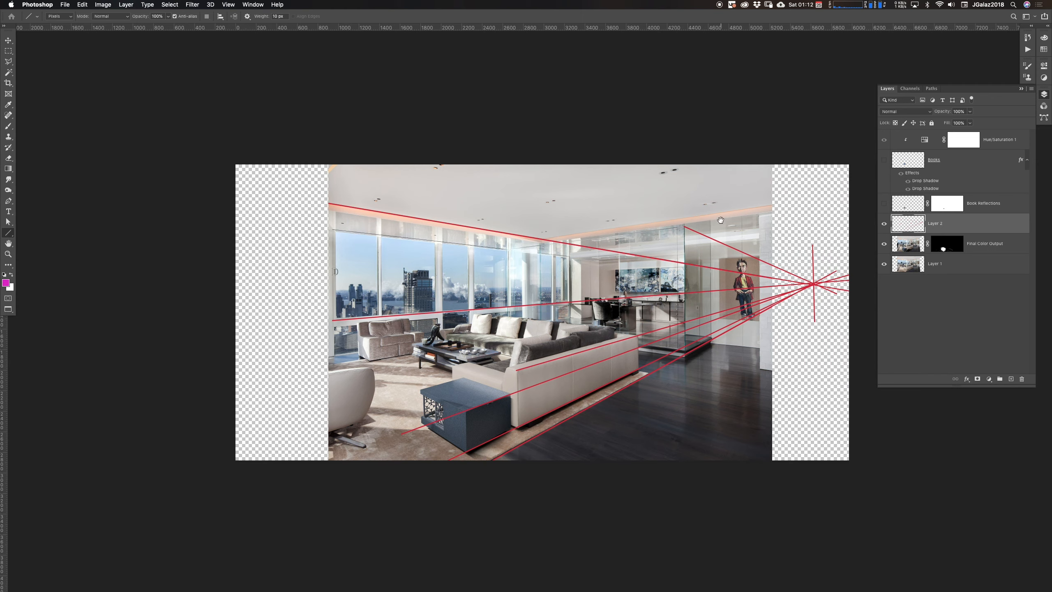
left_click(703, 223, "super")
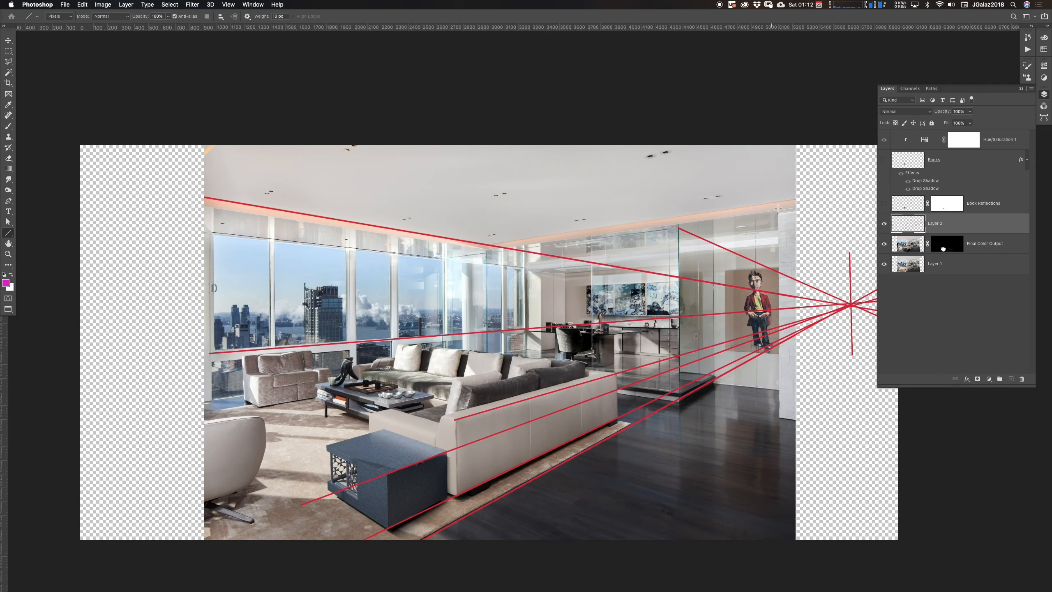
mouse_move(785, 201)
left_mouse_down()
mouse_move(378, 256)
mouse_move(18, 322)
mouse_move(67, 307)
left_mouse_up()
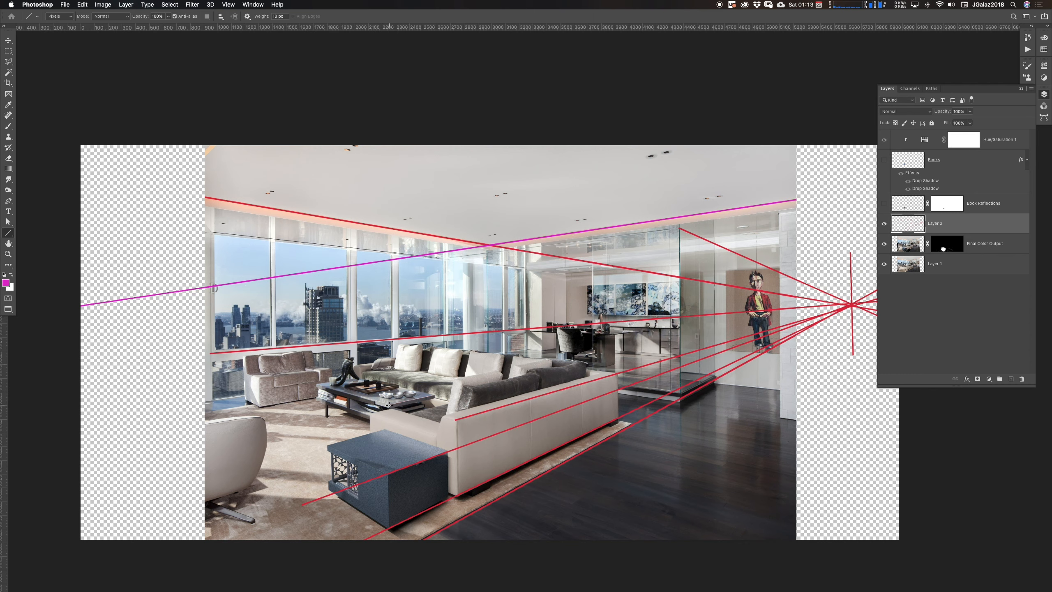
Step: Draw magenta lines along the coffee table's front edge and the sofa arm's edge, extending both past the canvas's left edge
mouse_move(389, 404)
left_mouse_down()
mouse_move(183, 338)
mouse_move(94, 286)
mouse_move(72, 315)
left_mouse_up()
left_click_drag(192, 333, 311, 330)
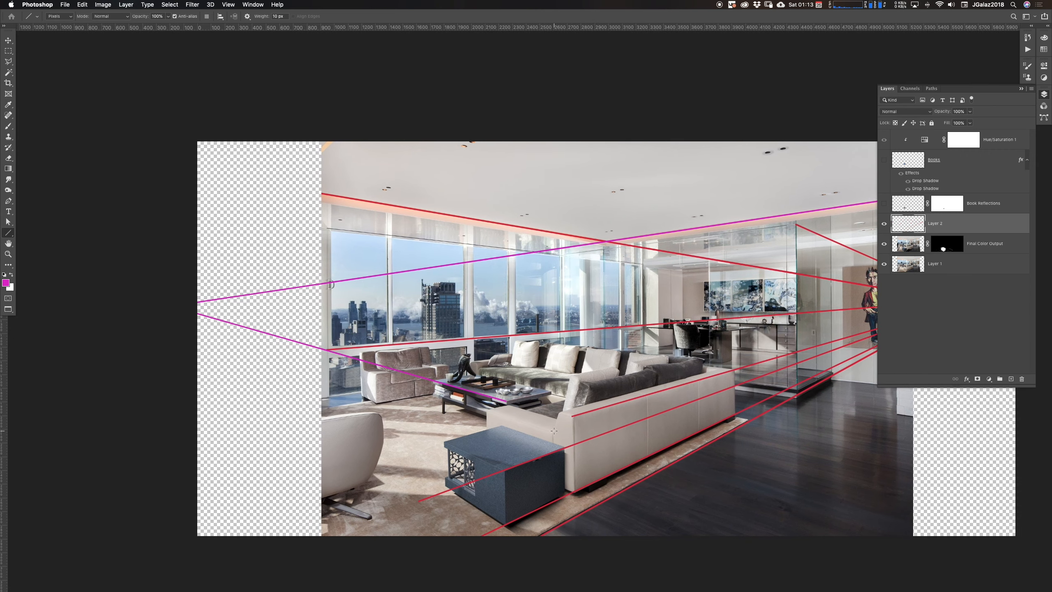
left_click_drag(554, 430, 167, 305)
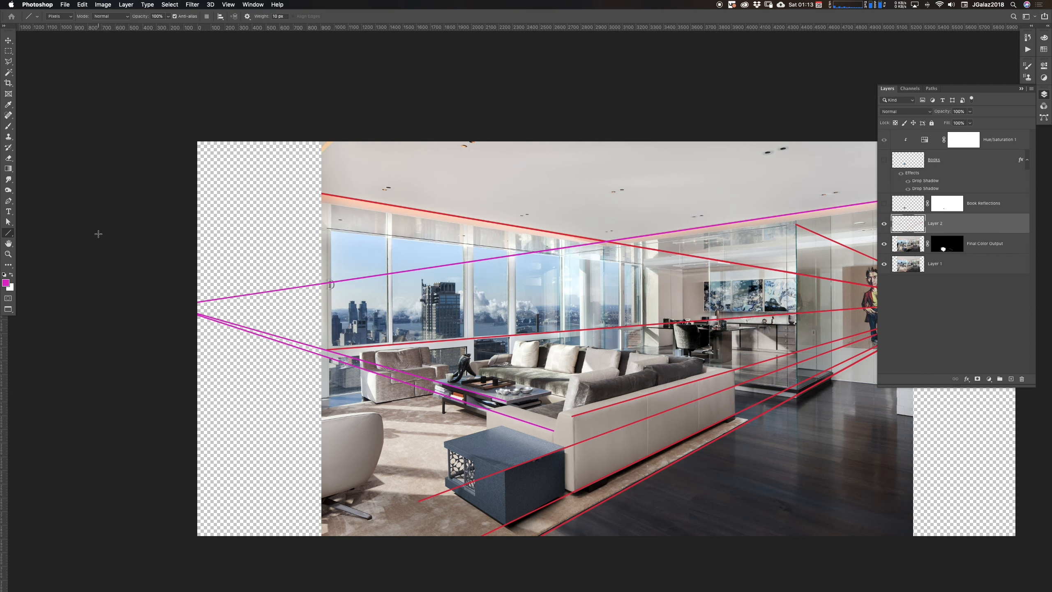
Step: Extend the canvas with the Crop tool by about another 350 px on the left, beyond the ends of the magenta lines
left_click(441, 304, "alt")
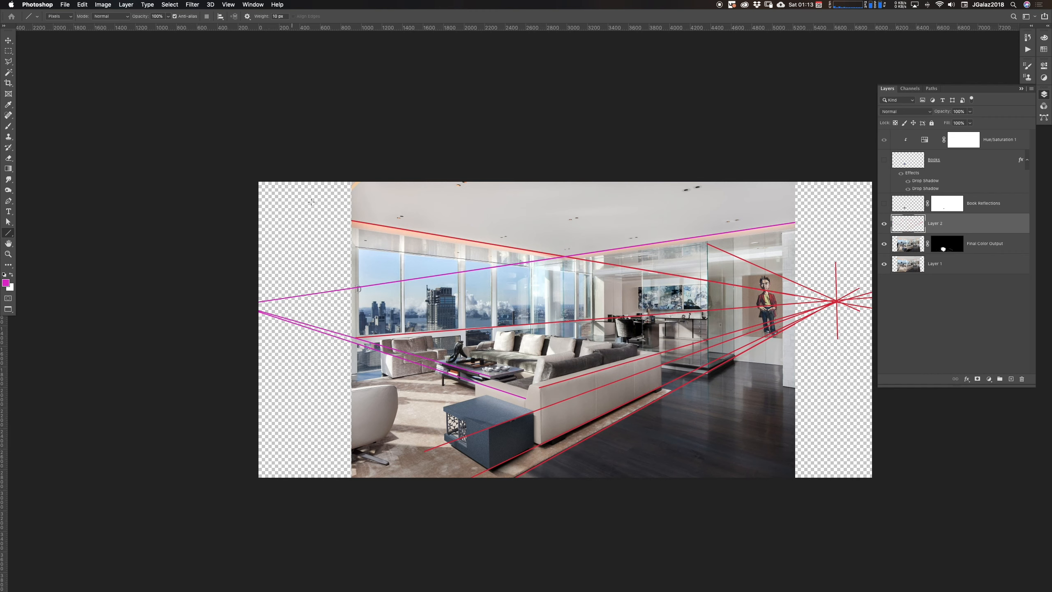
key("c")
left_click_drag(858, 208, 858, 208)
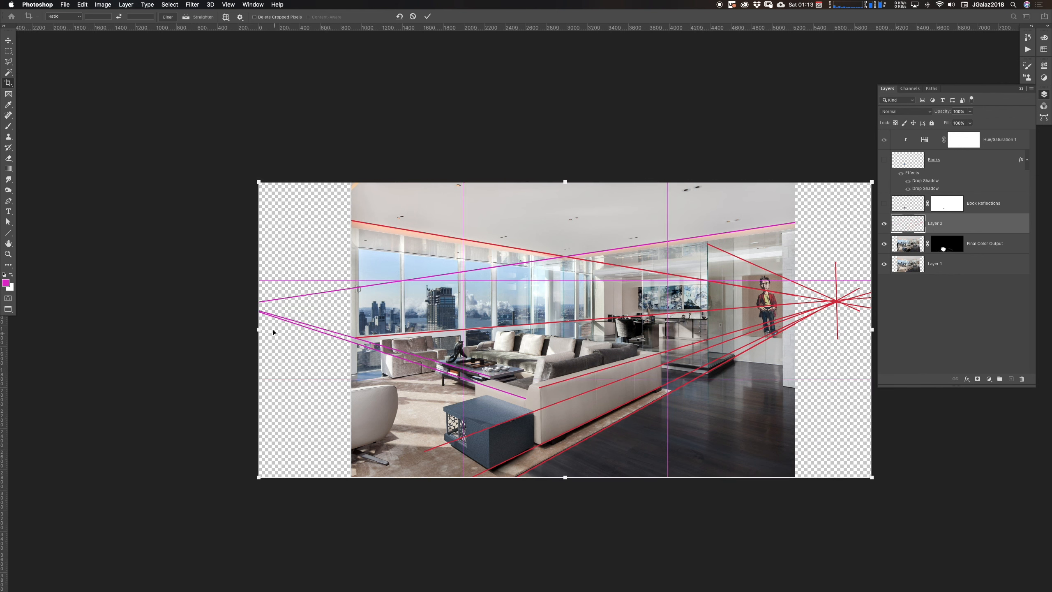
left_click_drag(262, 329, 223, 331)
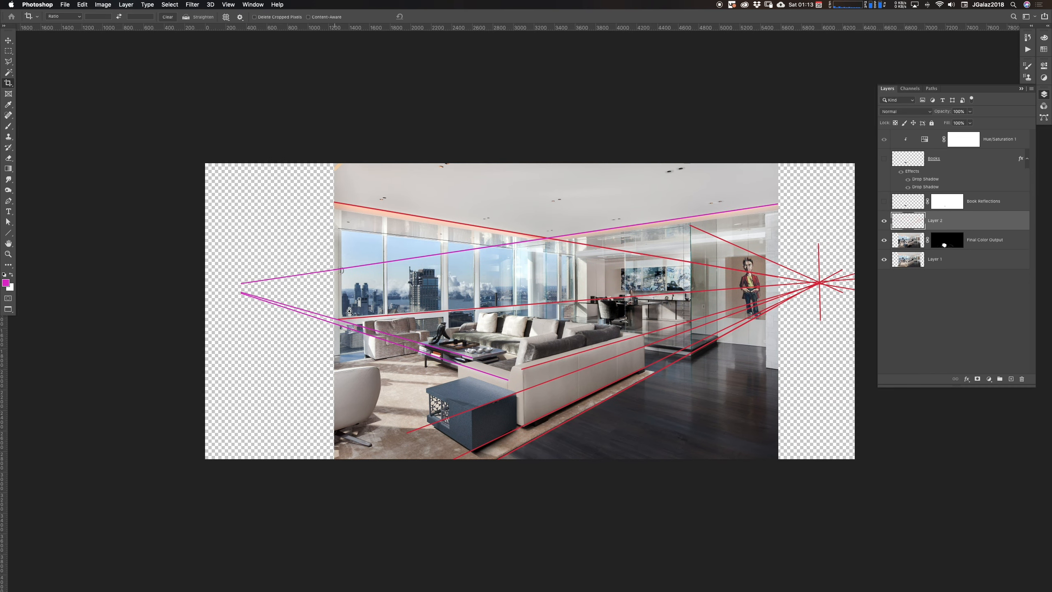
Step: Make the photo layer, Layer 1, the active layer
left_click(318, 360, "super")
left_click(326, 356, "super")
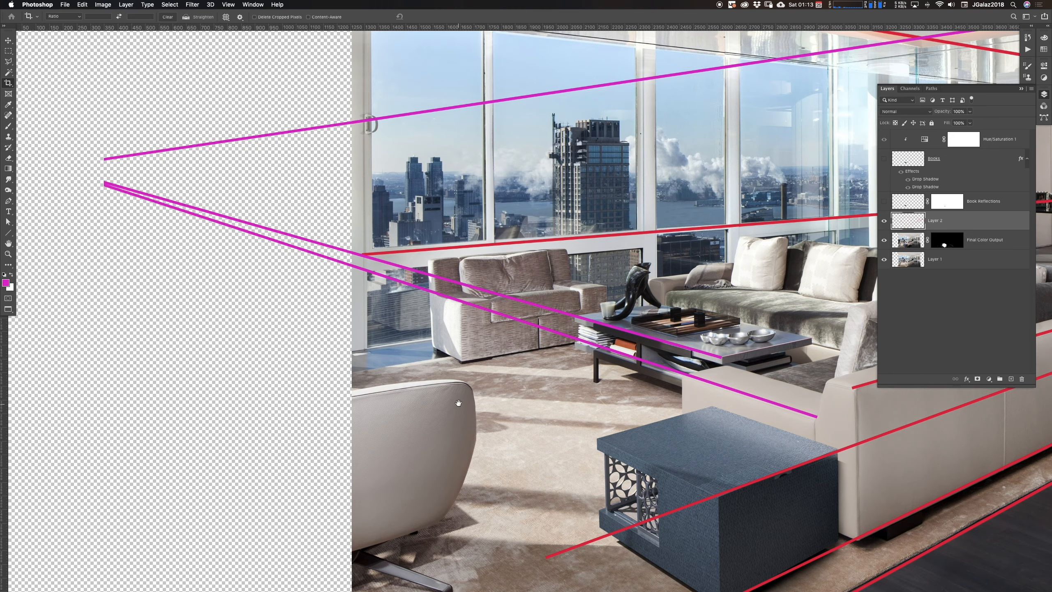
left_click_drag(457, 403, 564, 326)
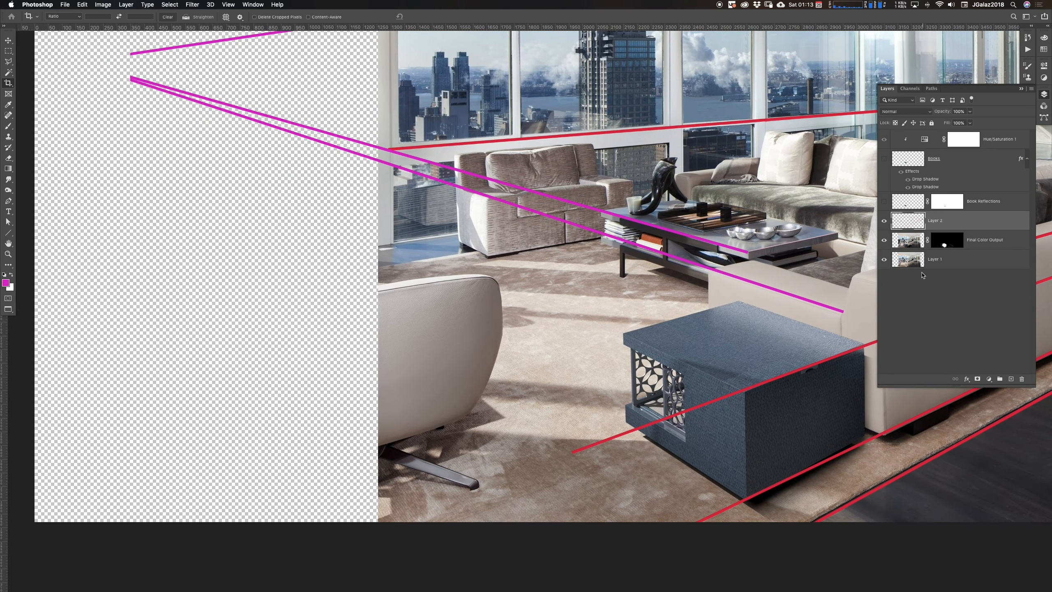
left_click(945, 262)
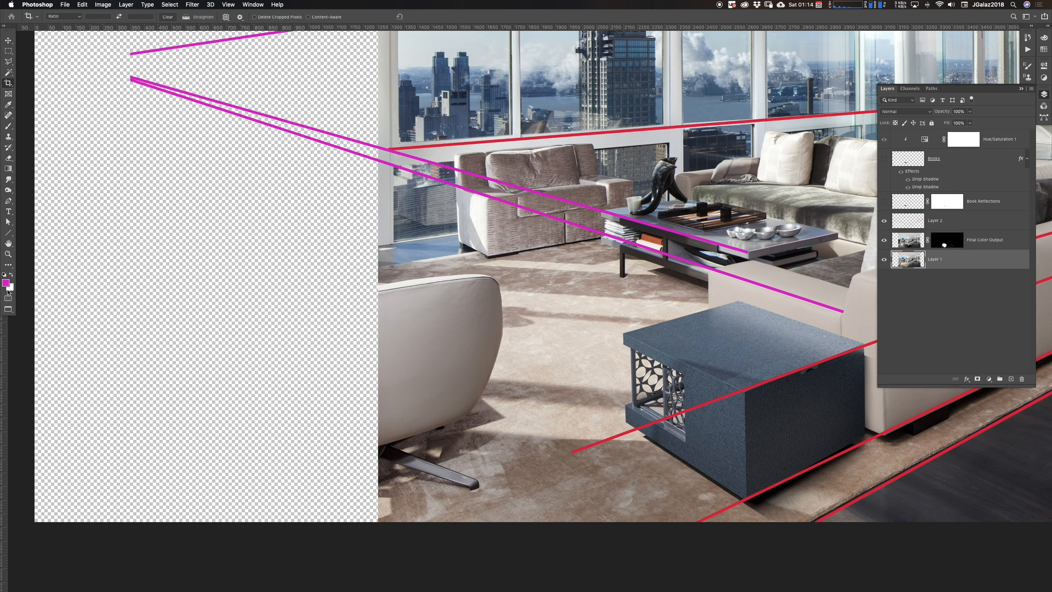
left_click(10, 287)
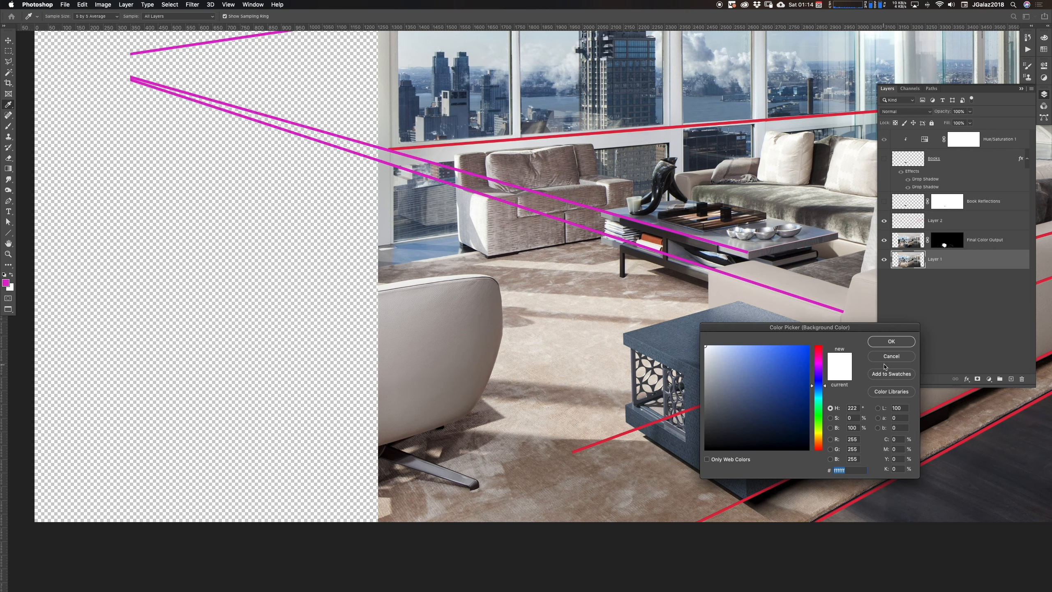
left_click(886, 357)
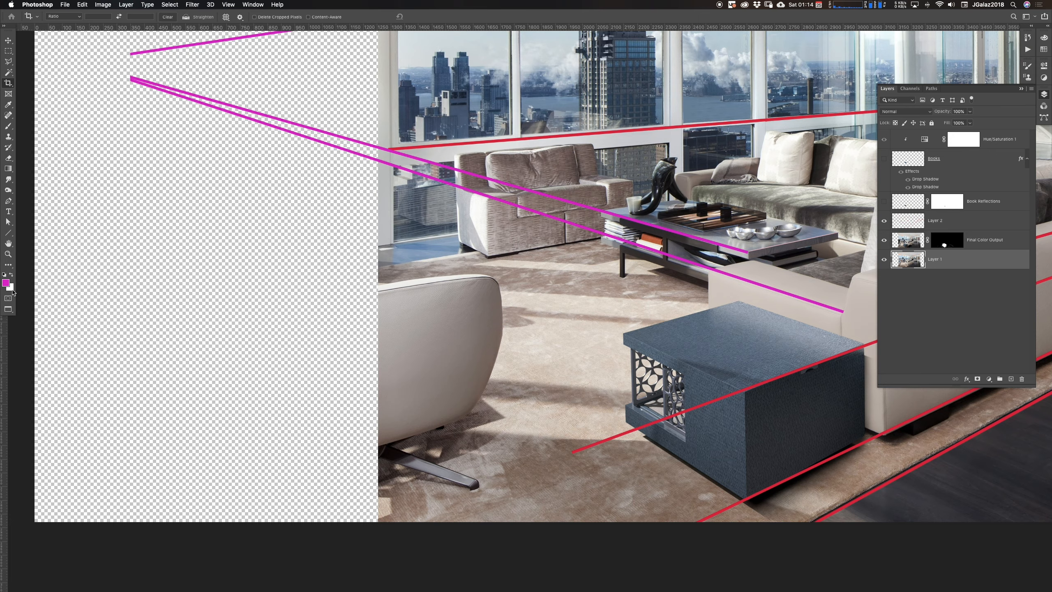
Step: Extend the magenta coffee-table and ceiling lines with the Line tool to the canvas's left edge so that they cross
left_click(426, 280, "alt")
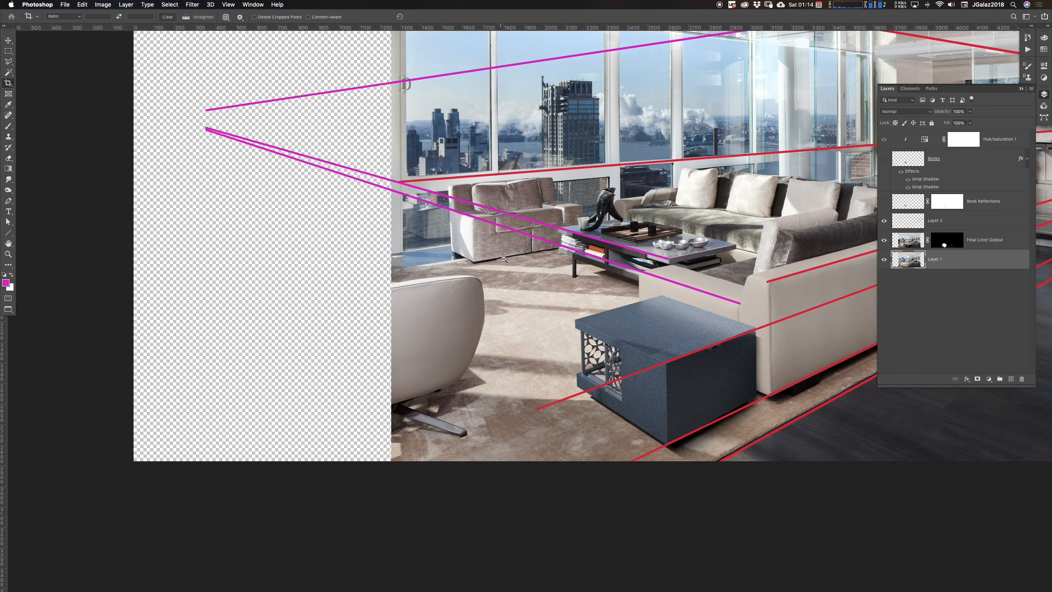
left_click(535, 254, "alt")
left_click(380, 246)
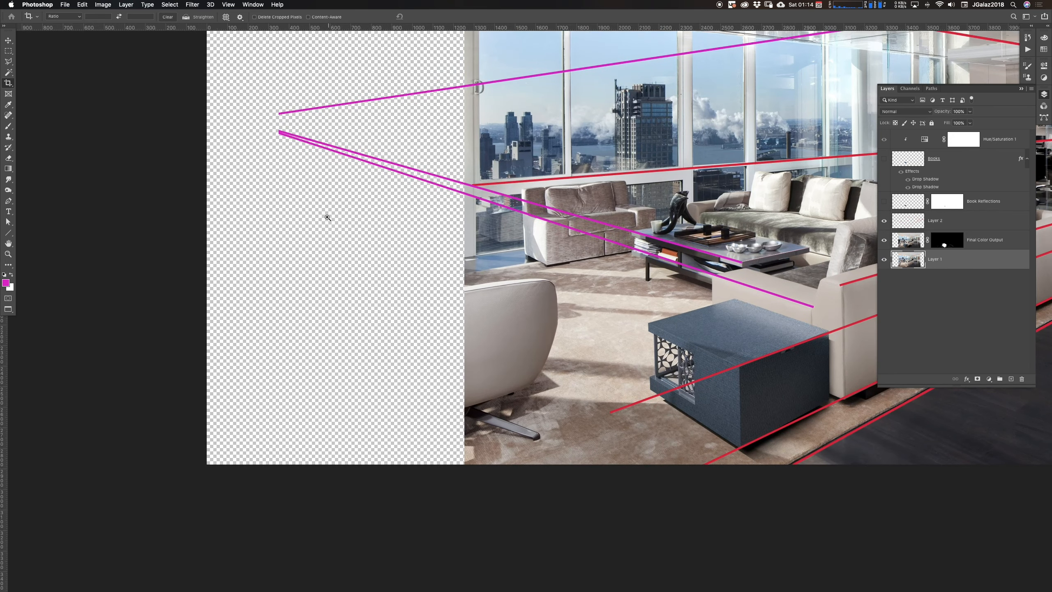
left_click(9, 233)
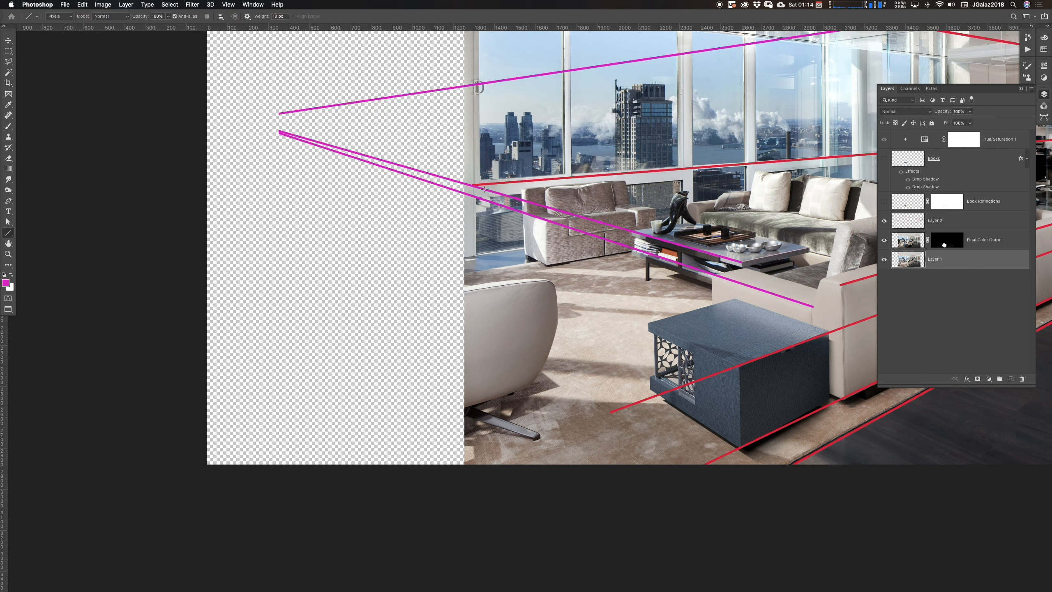
left_click_drag(484, 189, 199, 112)
key("Escape")
left_click_drag(476, 85, 201, 124)
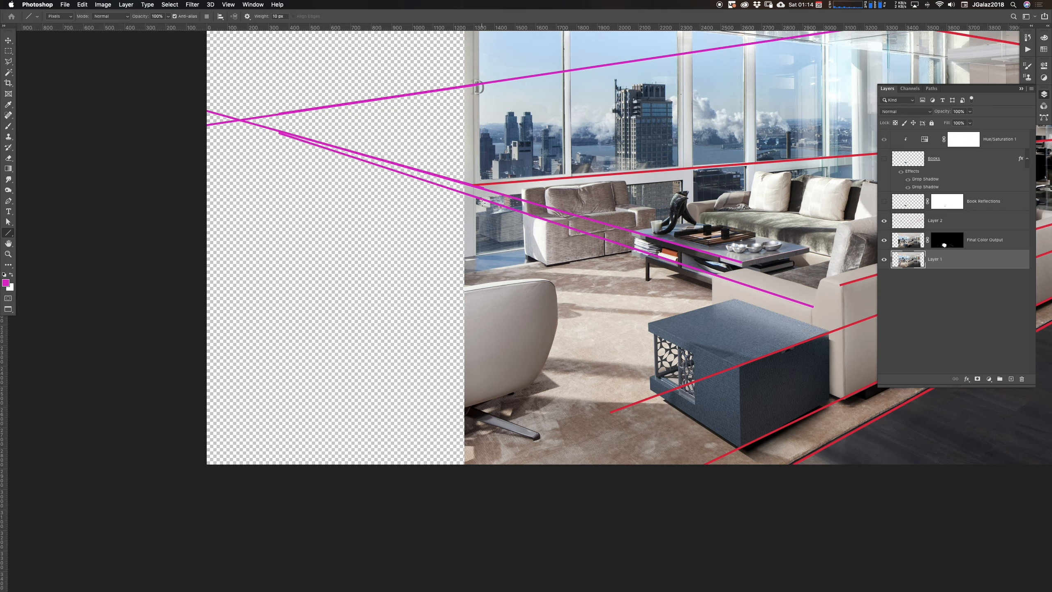
Step: Try a vertical mark at the left vanishing point and magenta lines from it along the blue cabinet's edges on Layer 1
scroll(540, 308, "down", 3)
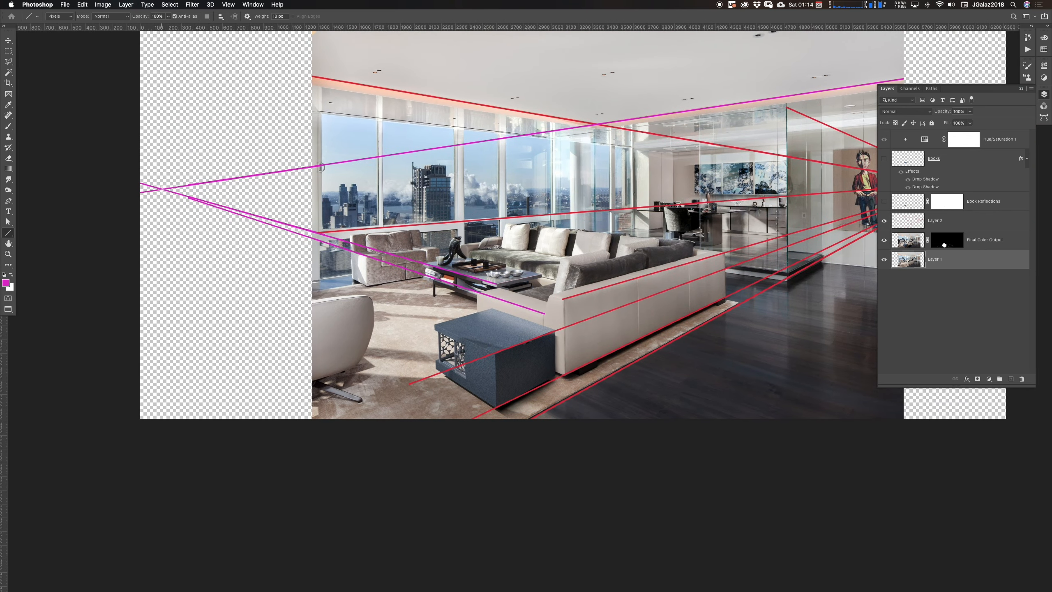
mouse_move(162, 175)
left_mouse_down()
mouse_move(162, 215)
mouse_move(160, 190)
mouse_move(323, 226)
mouse_move(632, 358)
left_mouse_up()
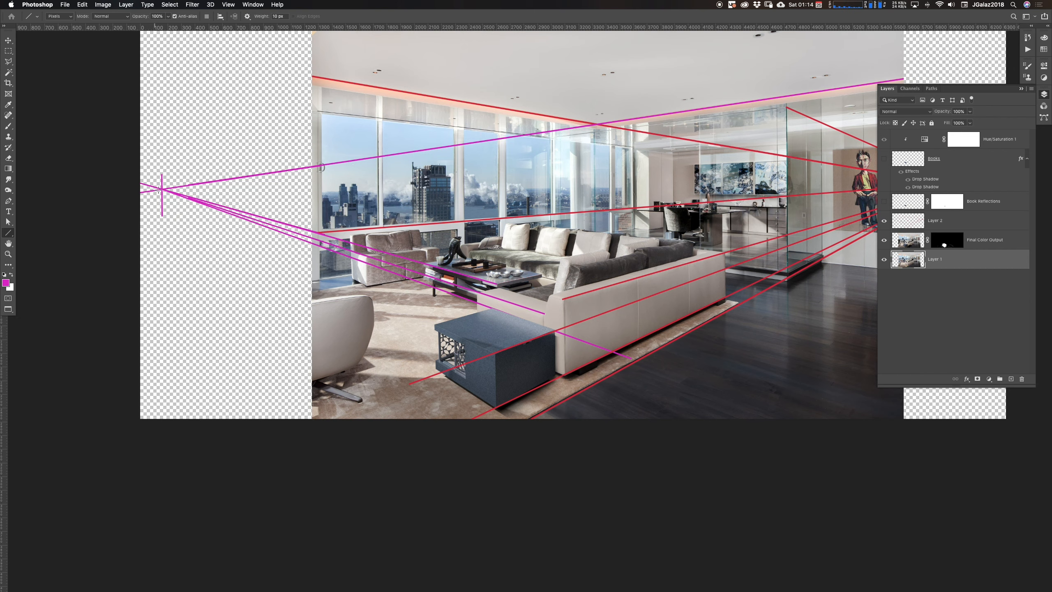
left_click_drag(140, 180, 641, 426)
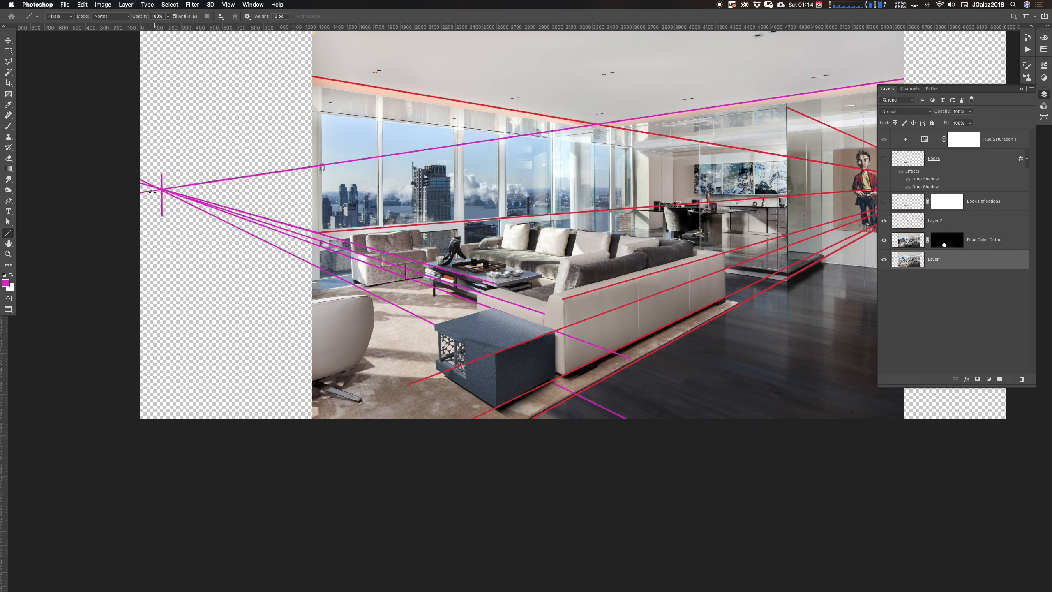
left_click_drag(153, 181, 617, 488)
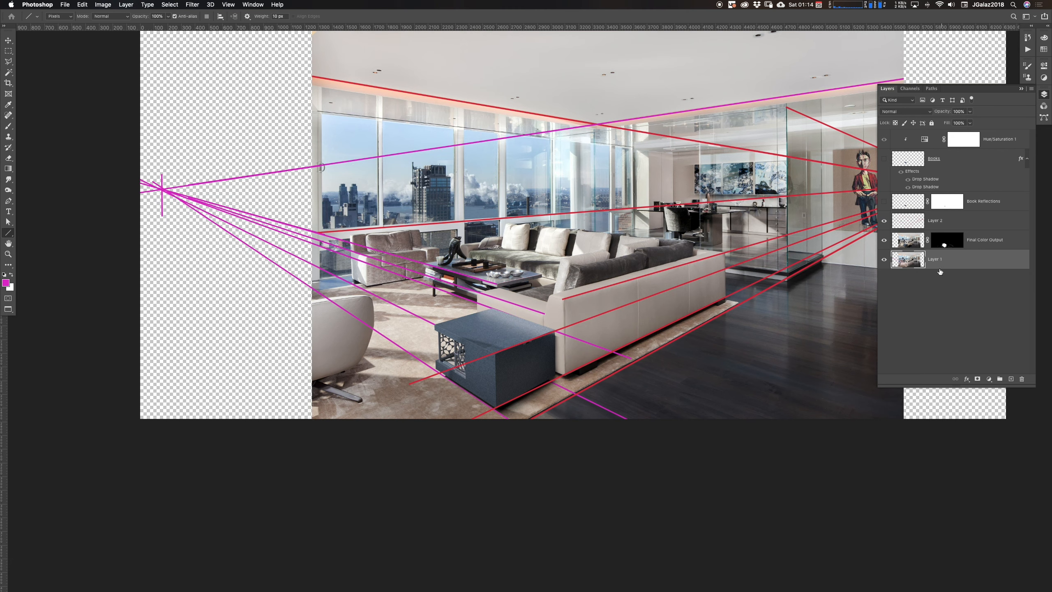
Step: Undo the vertical mark and the three magenta lines just drawn along the blue cabinet
key("super+z")
key("super+z")
key("super+z")
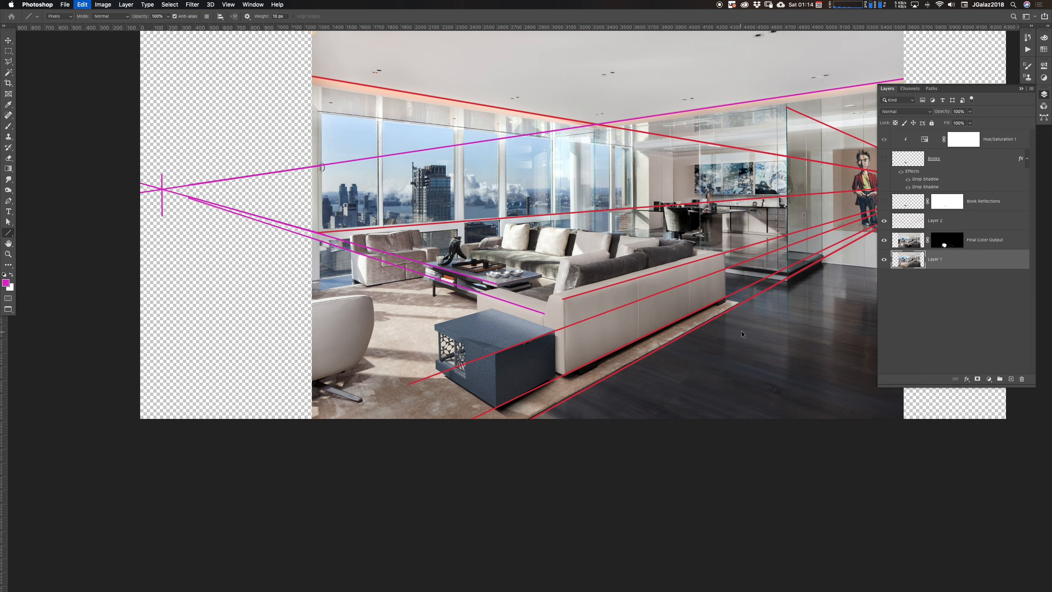
key("super+z")
Step: Hide and show Layer 1 to check which perspective lines were drawn on it
left_click(883, 261)
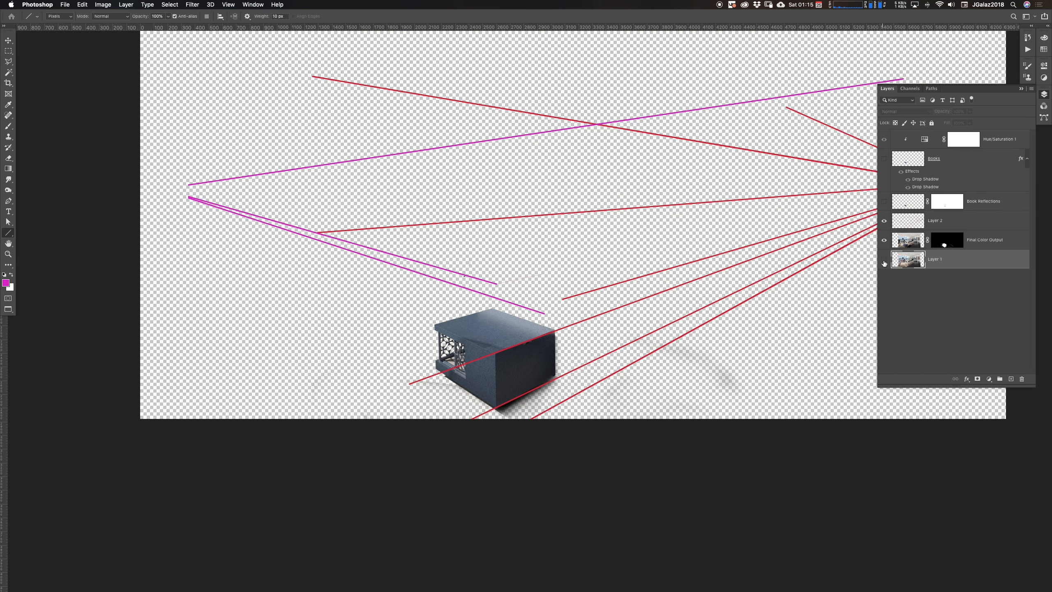
left_click(884, 260)
left_click(883, 260)
left_click(884, 260)
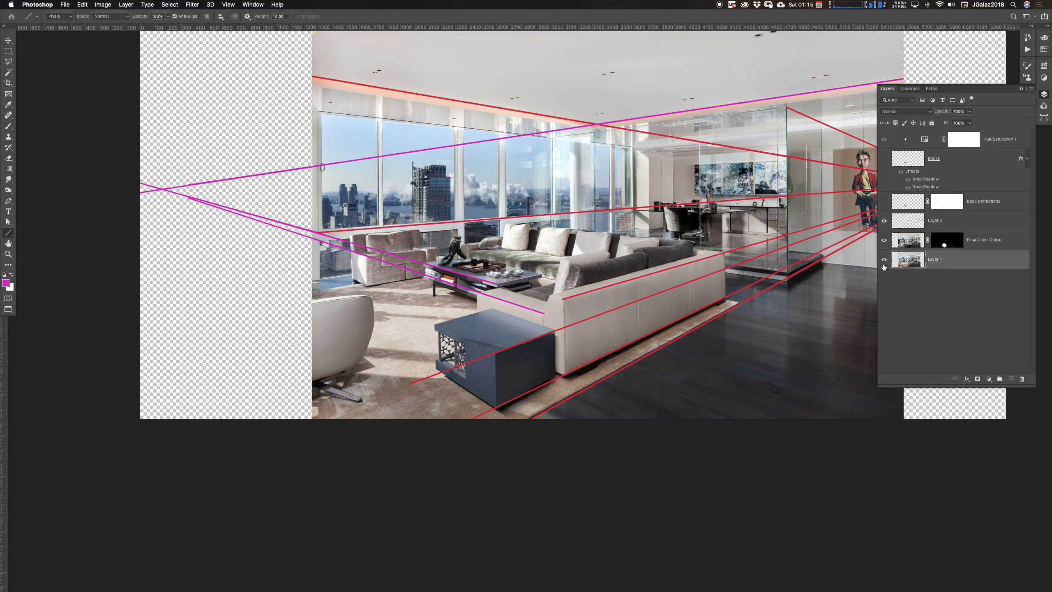
left_click(942, 220)
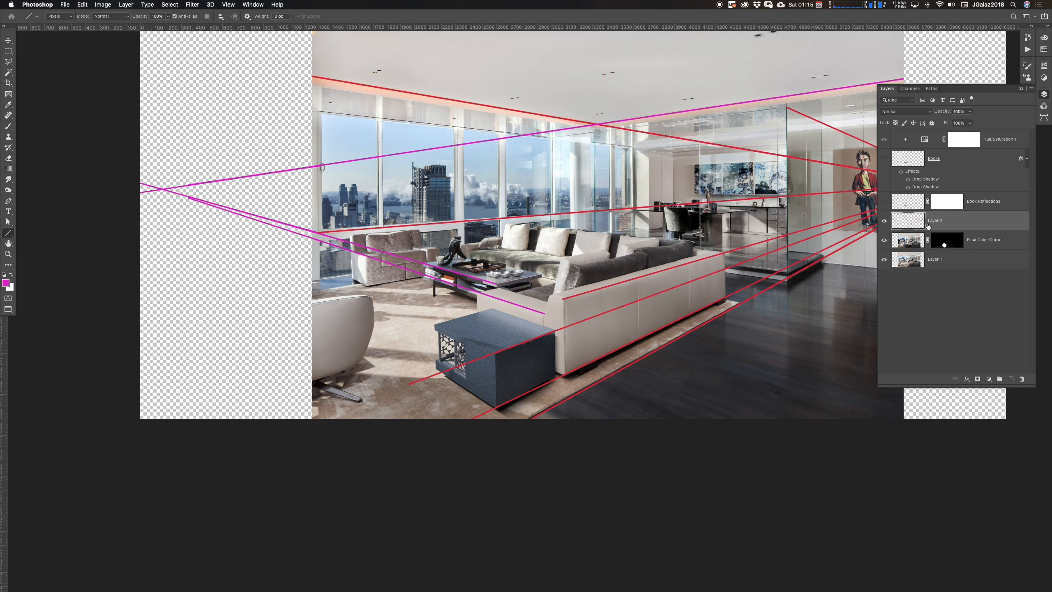
Step: Lock the image pixels of Layer 1 to protect the photo from being drawn on
left_click(942, 267)
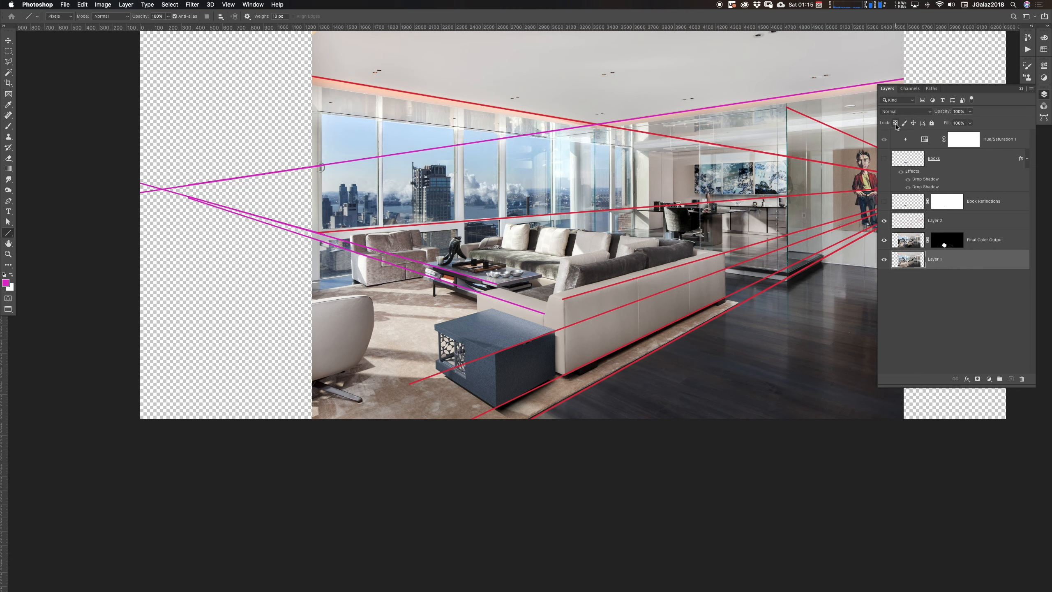
left_click(895, 124)
left_click_drag(658, 298, 606, 335)
key("super+z")
left_click(904, 123)
left_click(630, 322)
left_click(598, 189)
Step: On Layer 2, mark the left vanishing point vertically and draw magenta lines from it along the blue cabinet's top and bottom edges
left_click(911, 224)
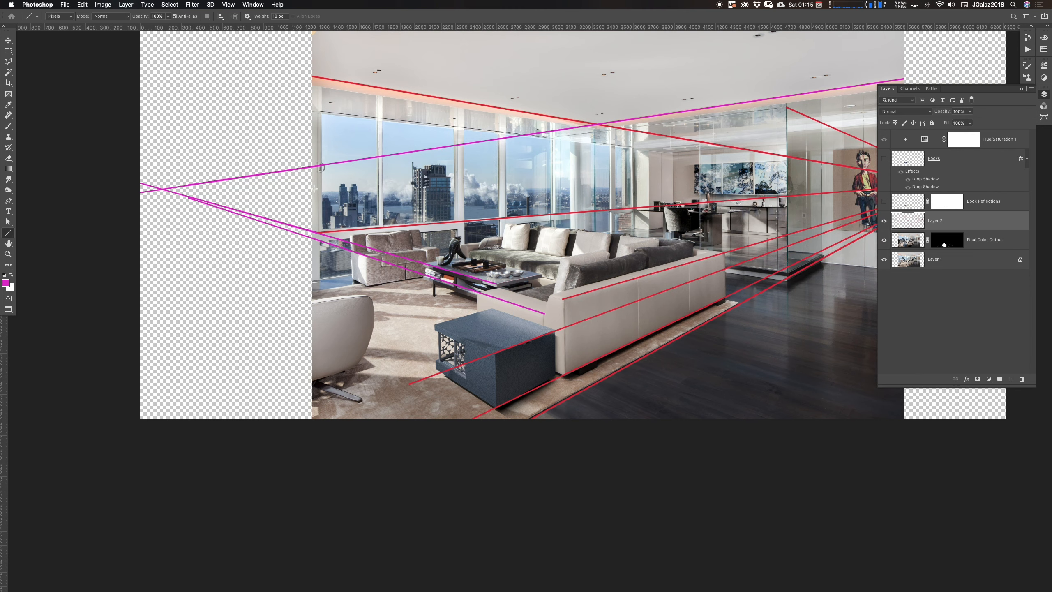
mouse_move(164, 174)
left_mouse_down()
mouse_move(161, 212)
mouse_move(414, 281)
mouse_move(644, 363)
left_mouse_up()
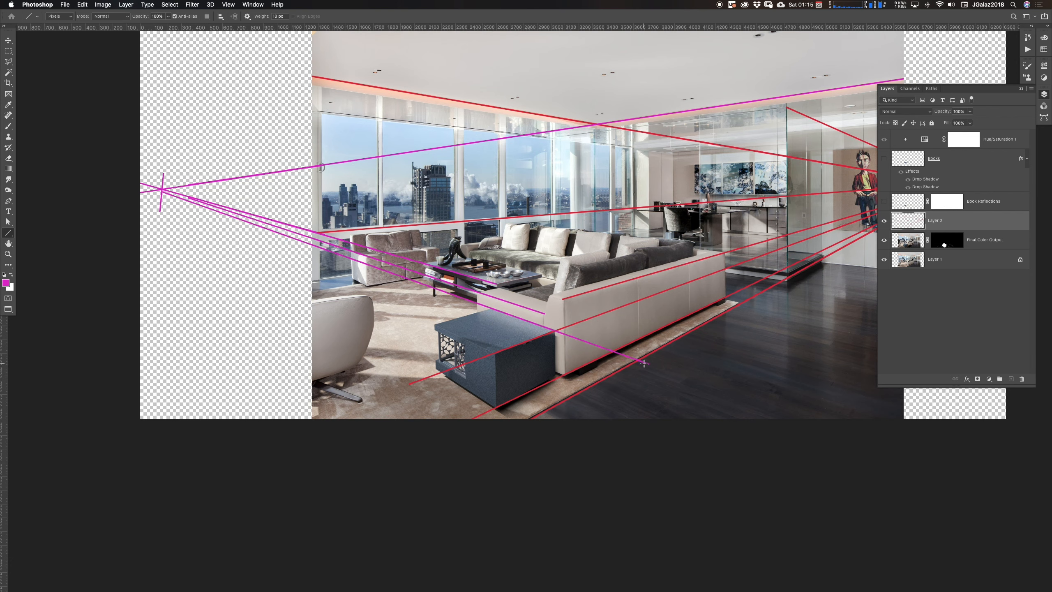
left_click_drag(161, 190, 696, 452)
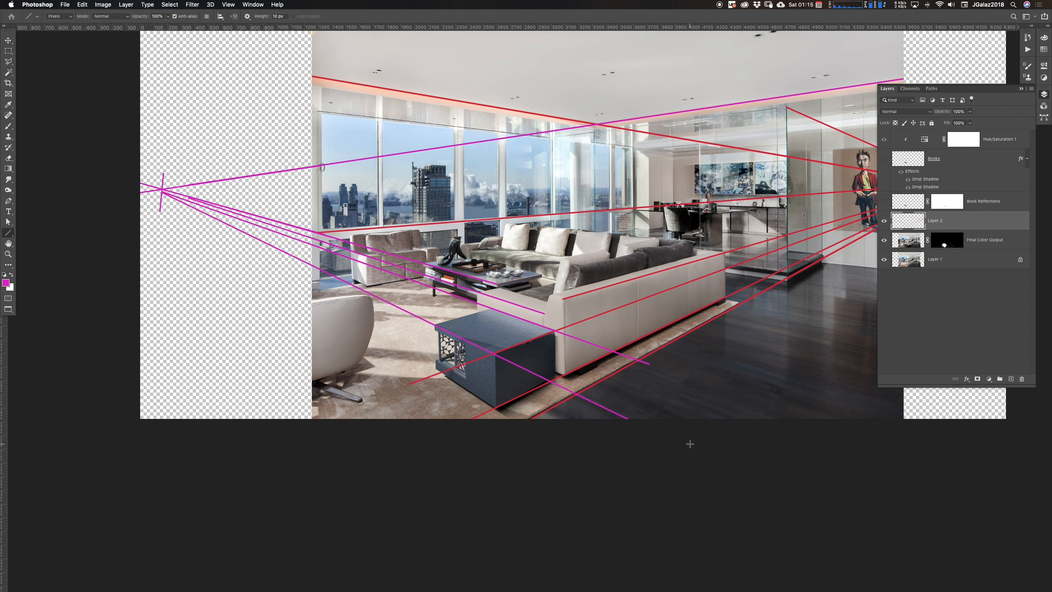
left_click_drag(162, 190, 652, 507)
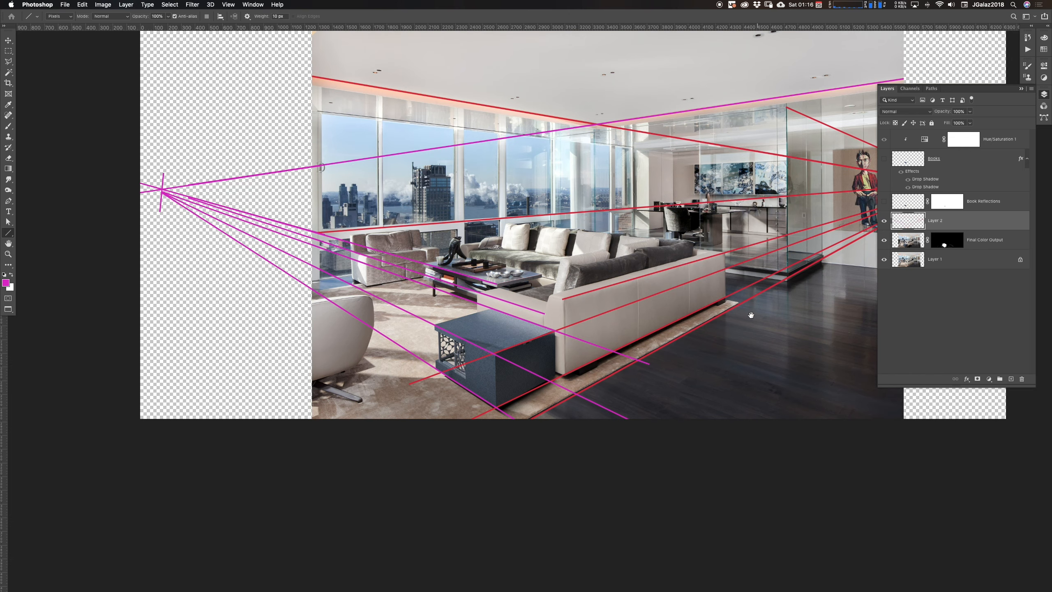
Step: Hide the Final Color Output layer and inspect the sofa and carpet against the perspective lines
left_click_drag(751, 314, 615, 329)
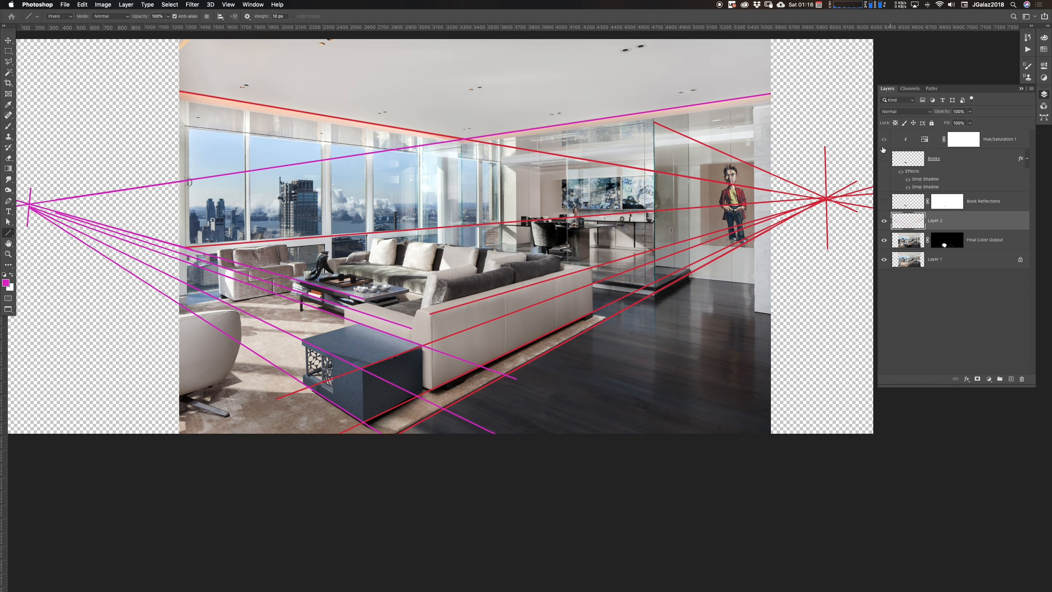
left_click(884, 239)
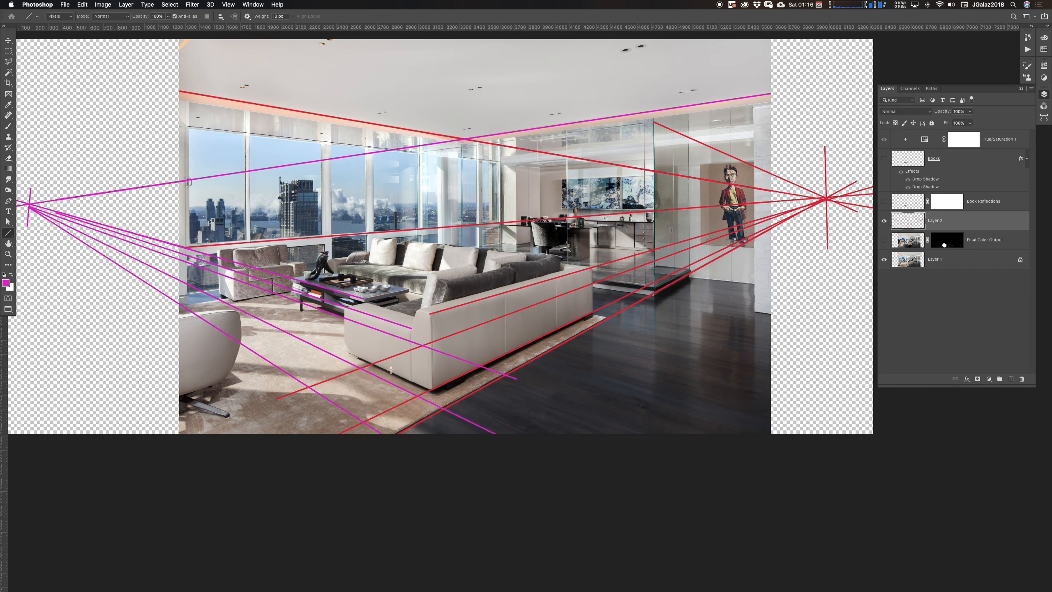
left_click_drag(372, 385, 439, 359)
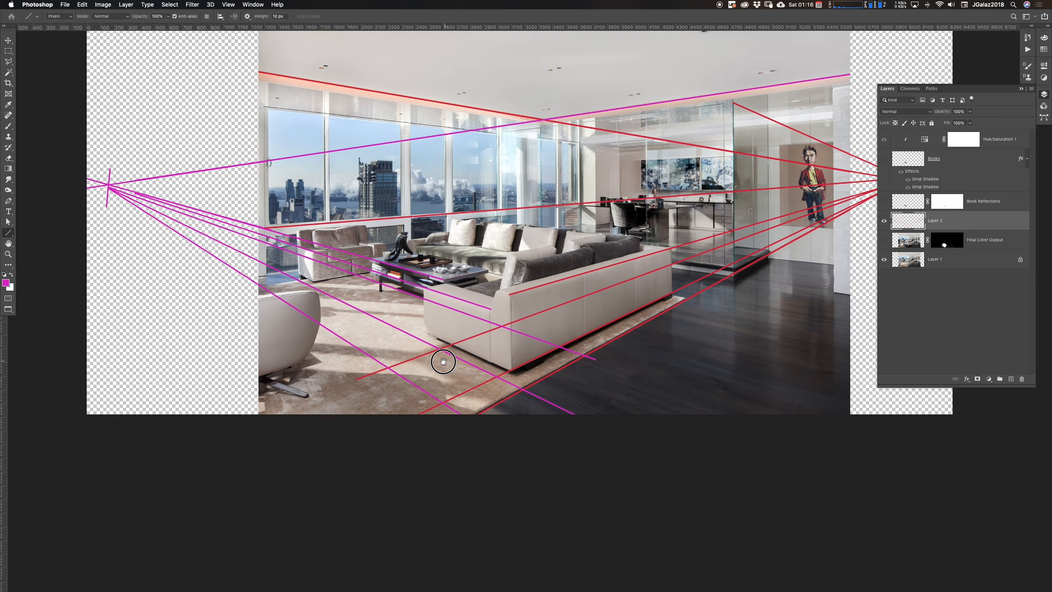
left_click(448, 332)
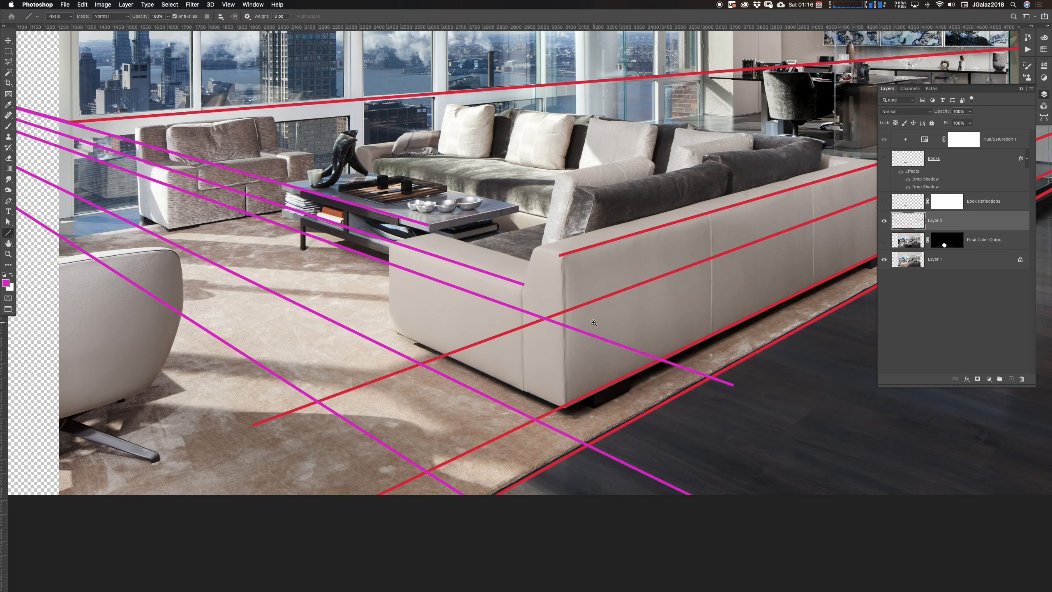
left_click(542, 369, "alt")
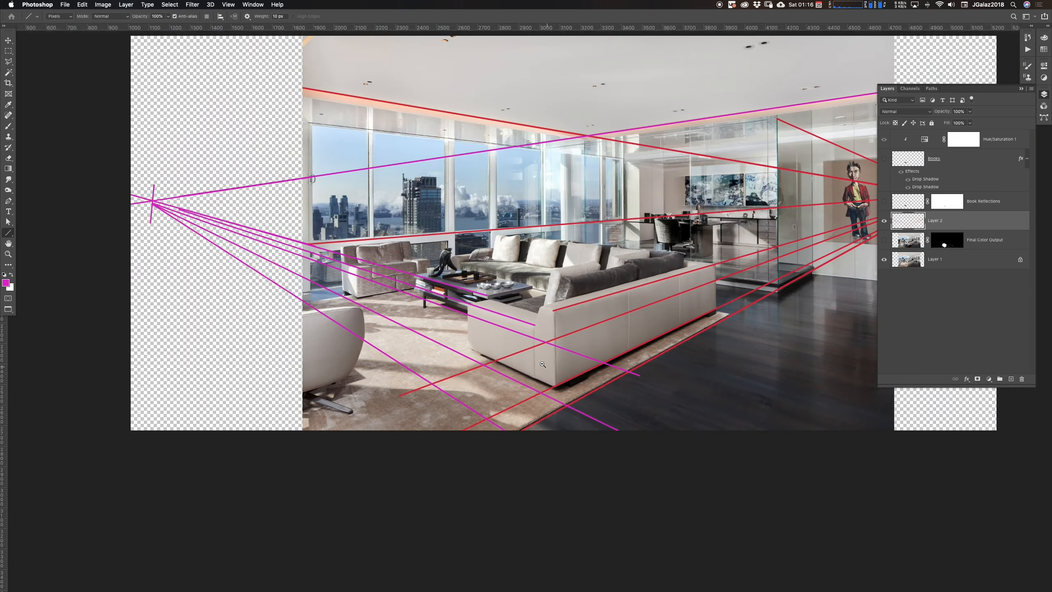
left_click(65, 5)
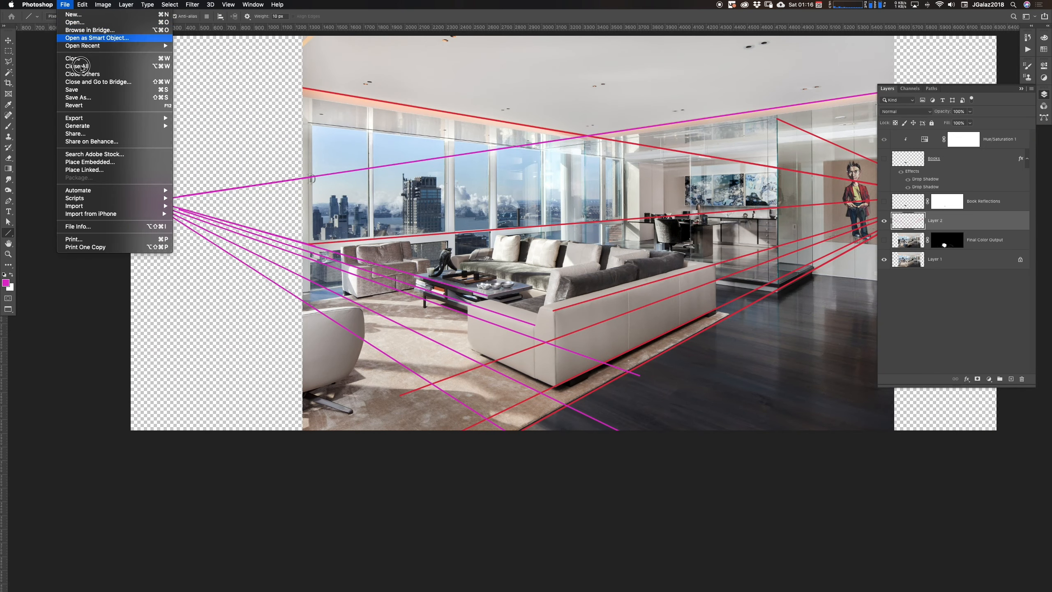
left_click(395, 226)
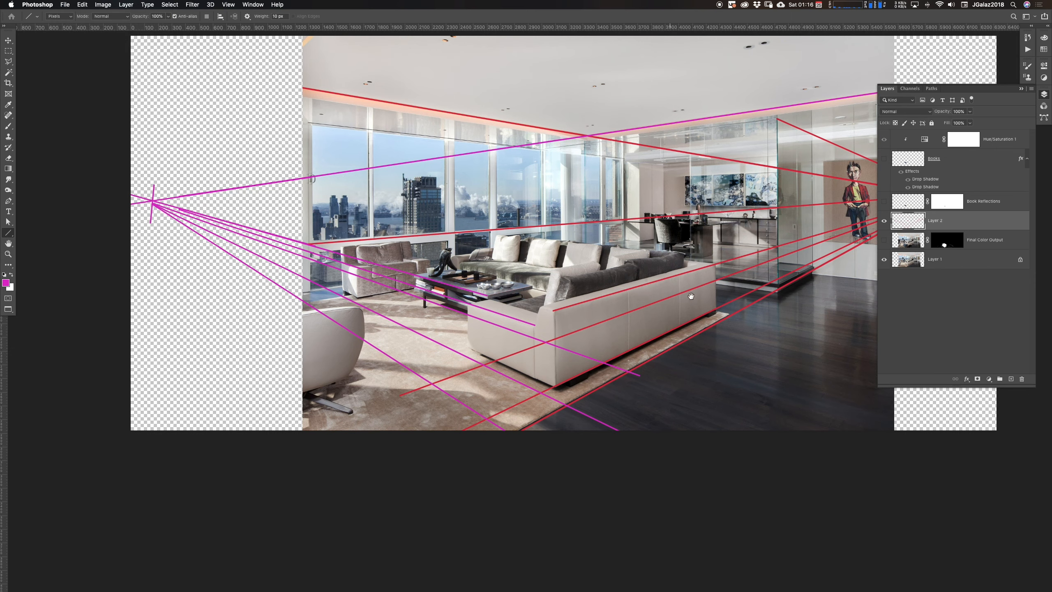
Step: Crop the canvas back to the photo's original edges, removing the transparent areas on both sides
scroll(705, 297, "right", 5)
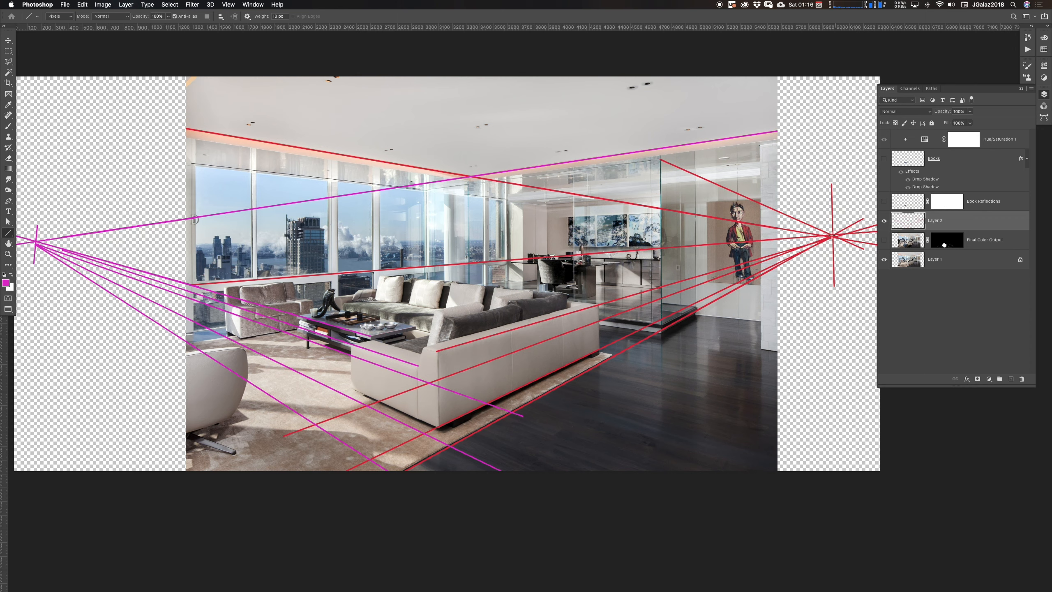
key("c")
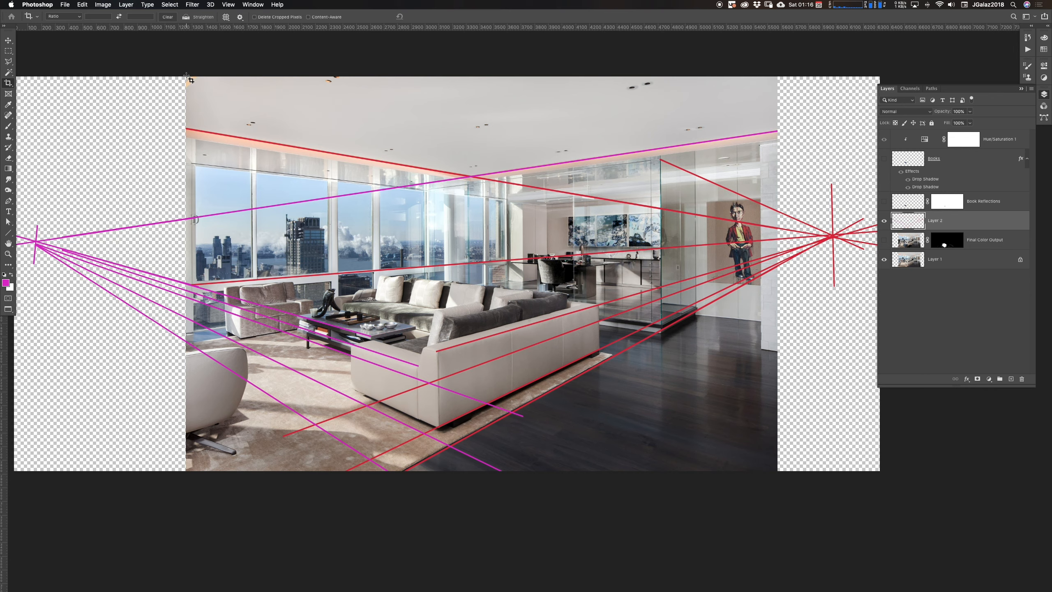
left_click_drag(191, 79, 778, 513)
mouse_move(188, 274)
left_mouse_down()
mouse_move(165, 274)
mouse_move(186, 274)
left_mouse_up()
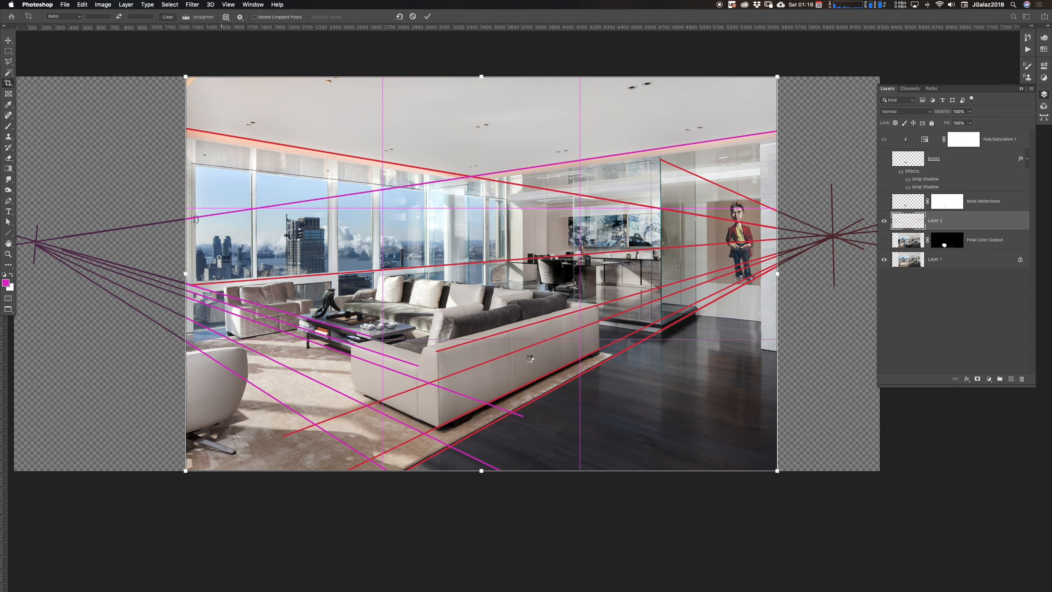
key("Return")
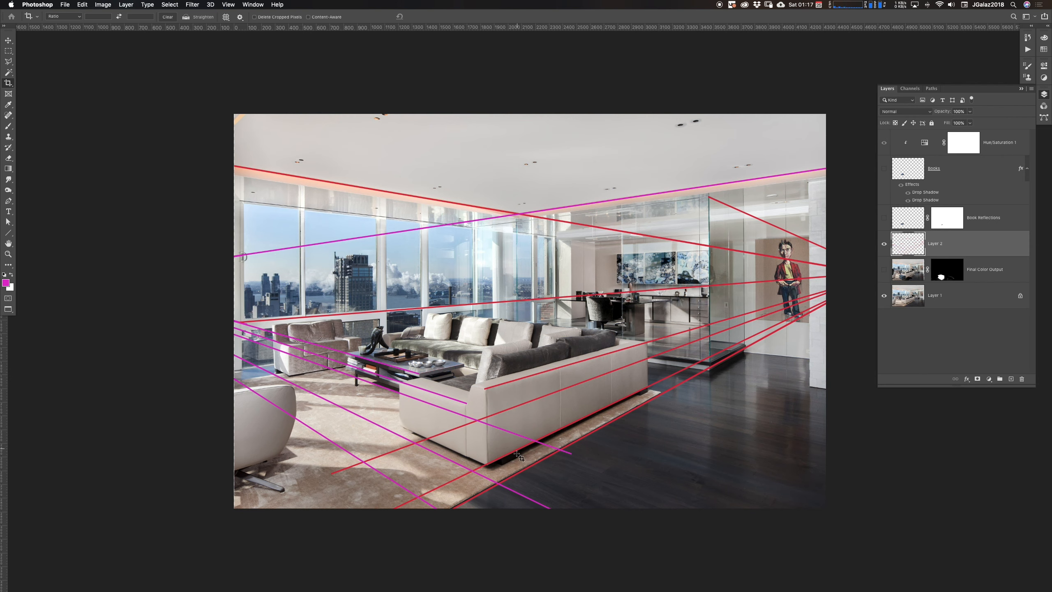
left_click_drag(492, 403, 518, 378)
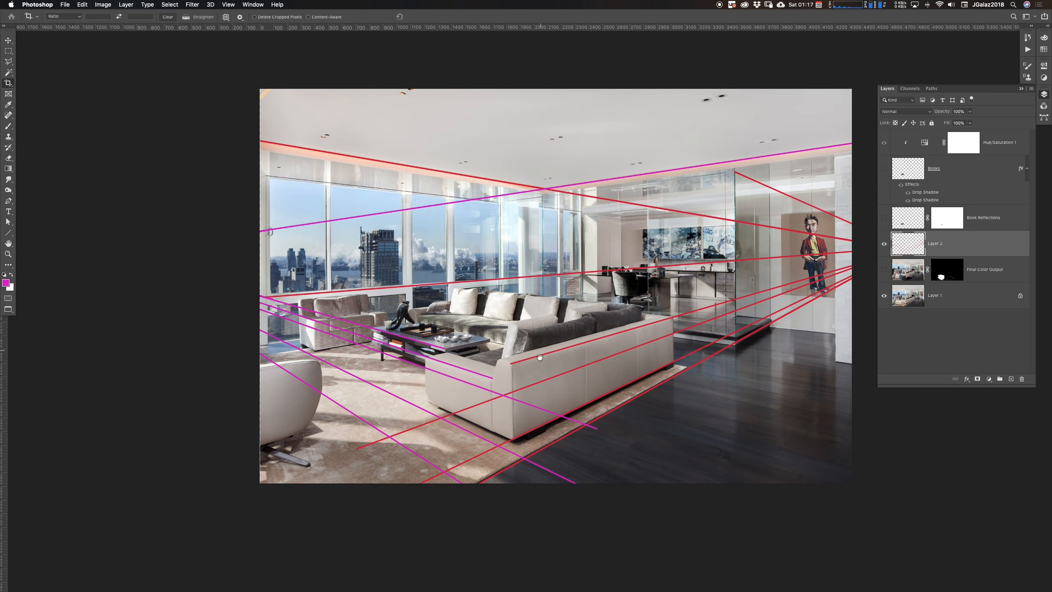